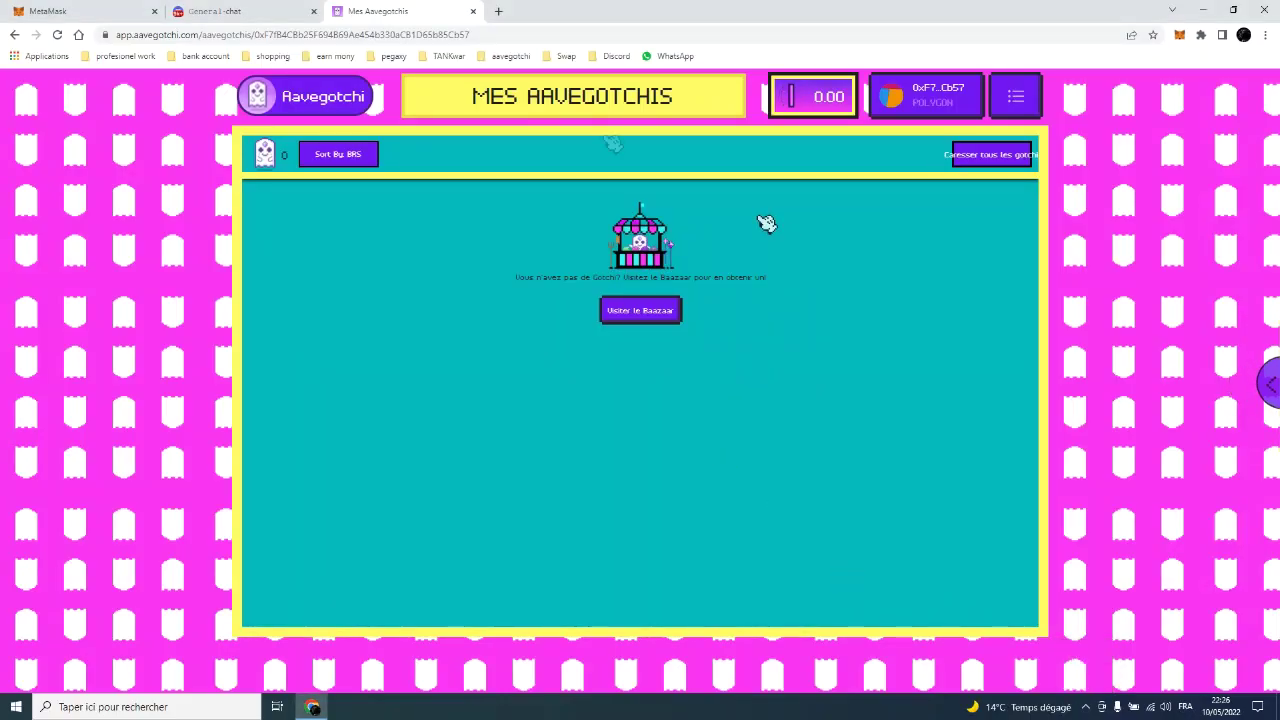
# Open the Gotchi lending page and filter the listings by whitelist ID 4475
pyautogui.click(1028, 102)
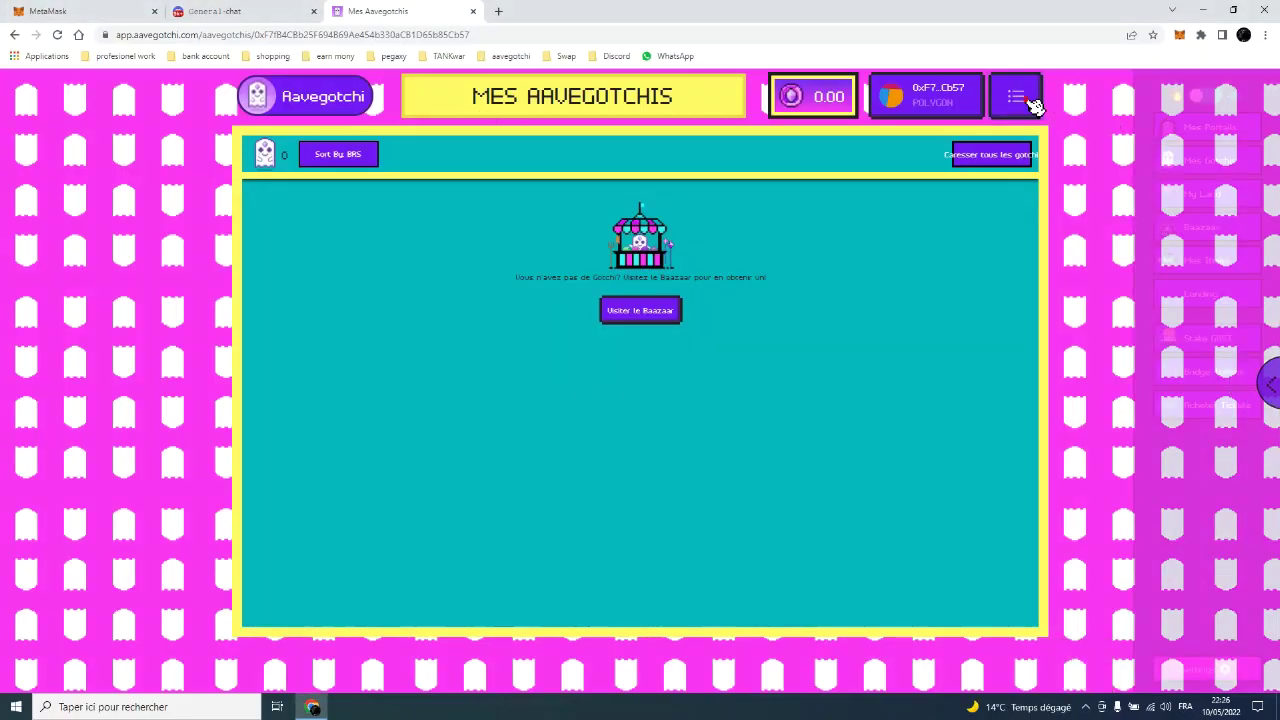
pyautogui.click(1211, 297)
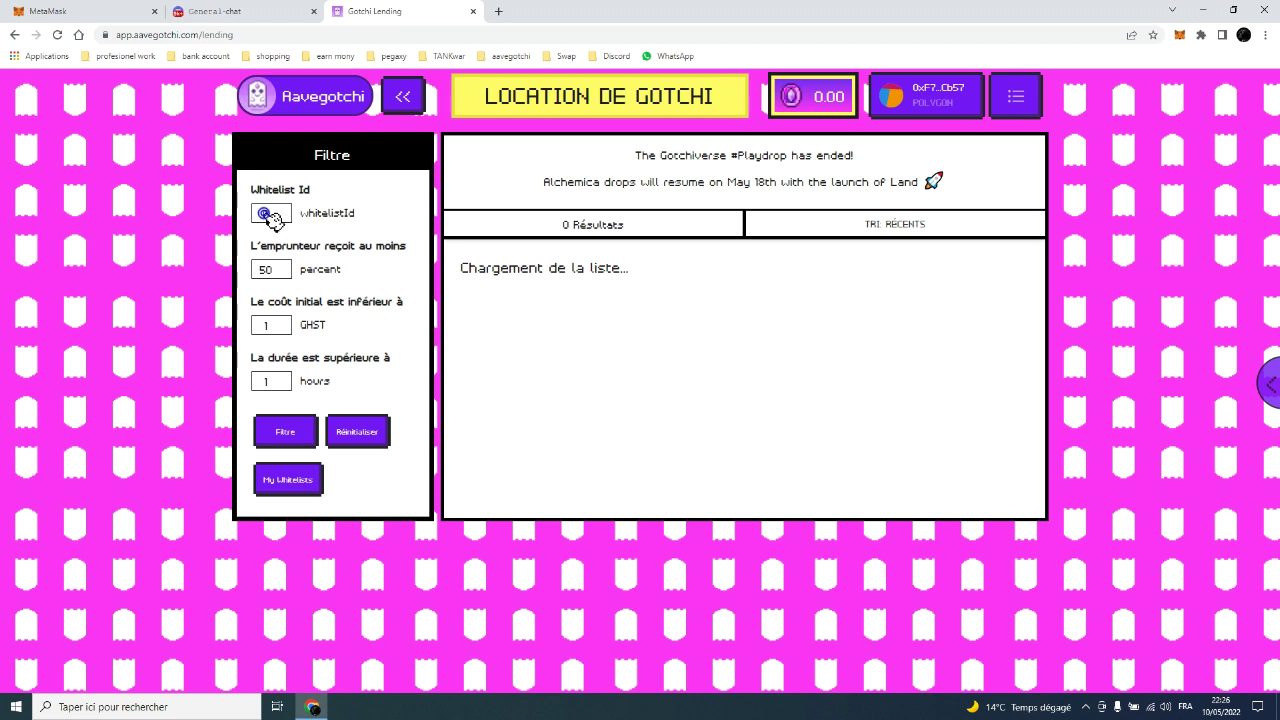
pyautogui.click(270, 214)
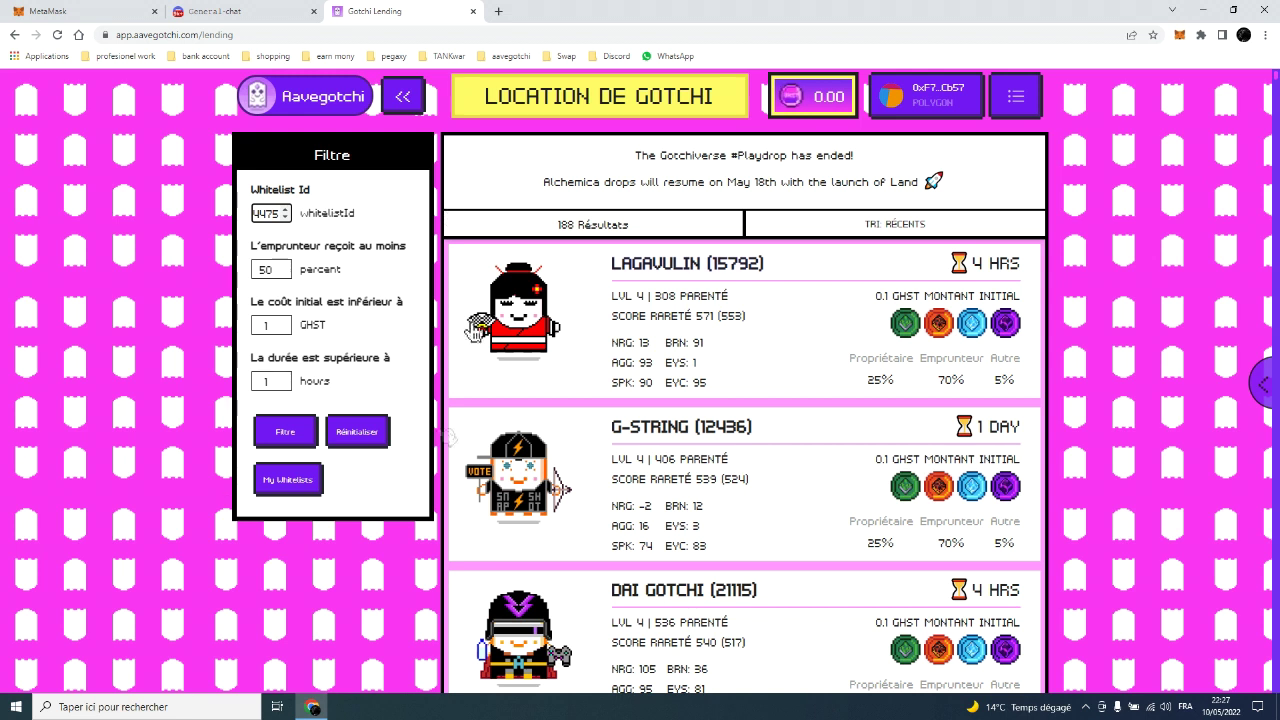
pyautogui.click(295, 426)
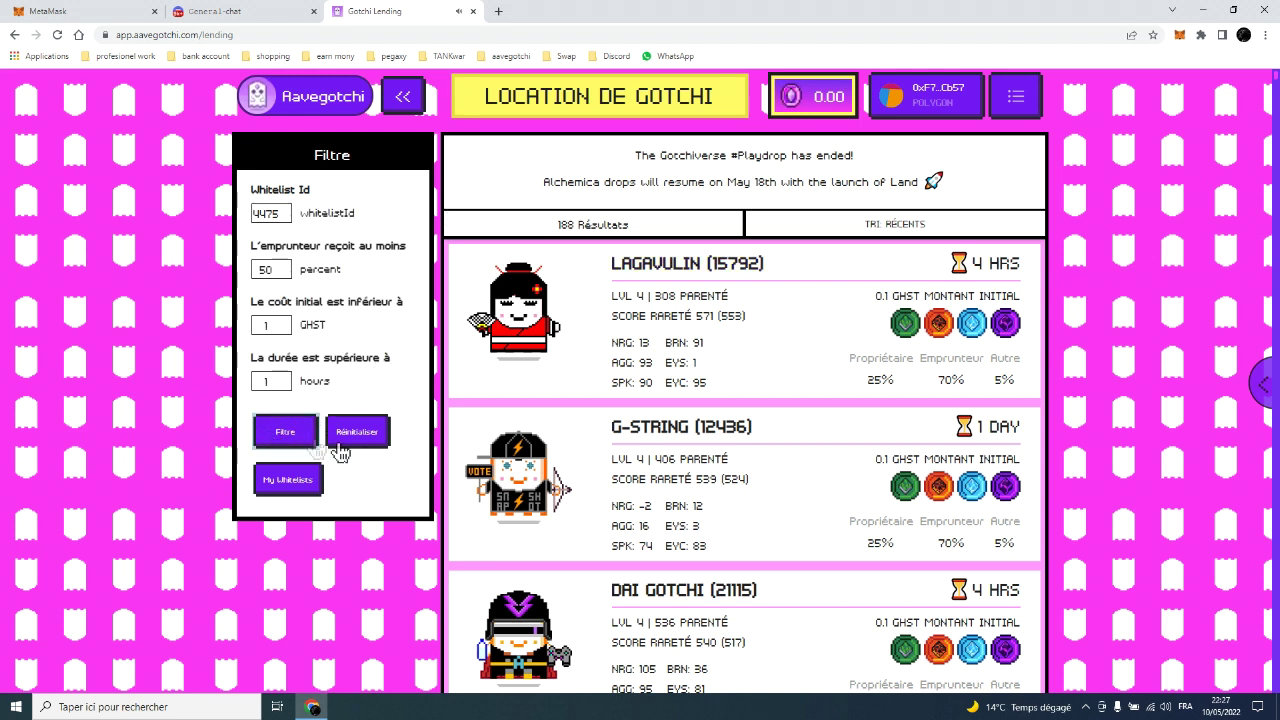
pyautogui.click(292, 440)
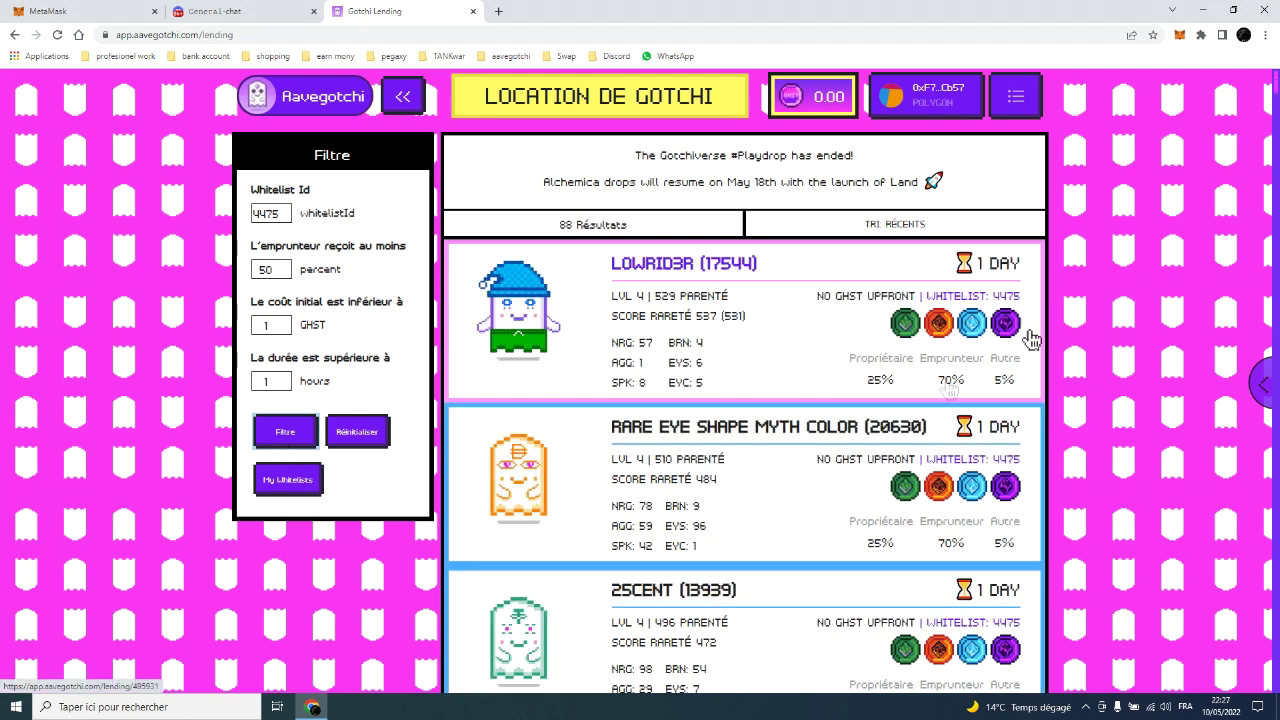
# Browse the filtered lending results and open the listing for Blitzkrieg (2951)
pyautogui.scroll(-15, 1000, 389)
pyautogui.scroll(-10, 1072, 396)
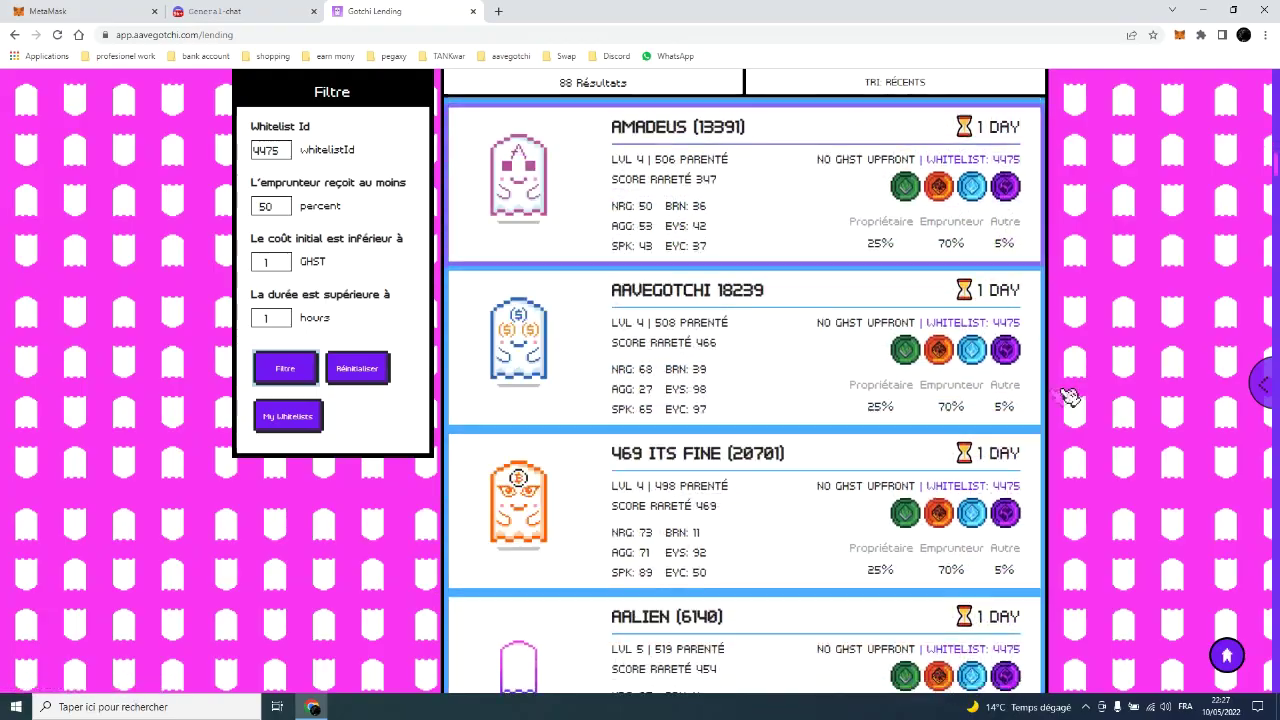
pyautogui.scroll(-4, 1008, 406)
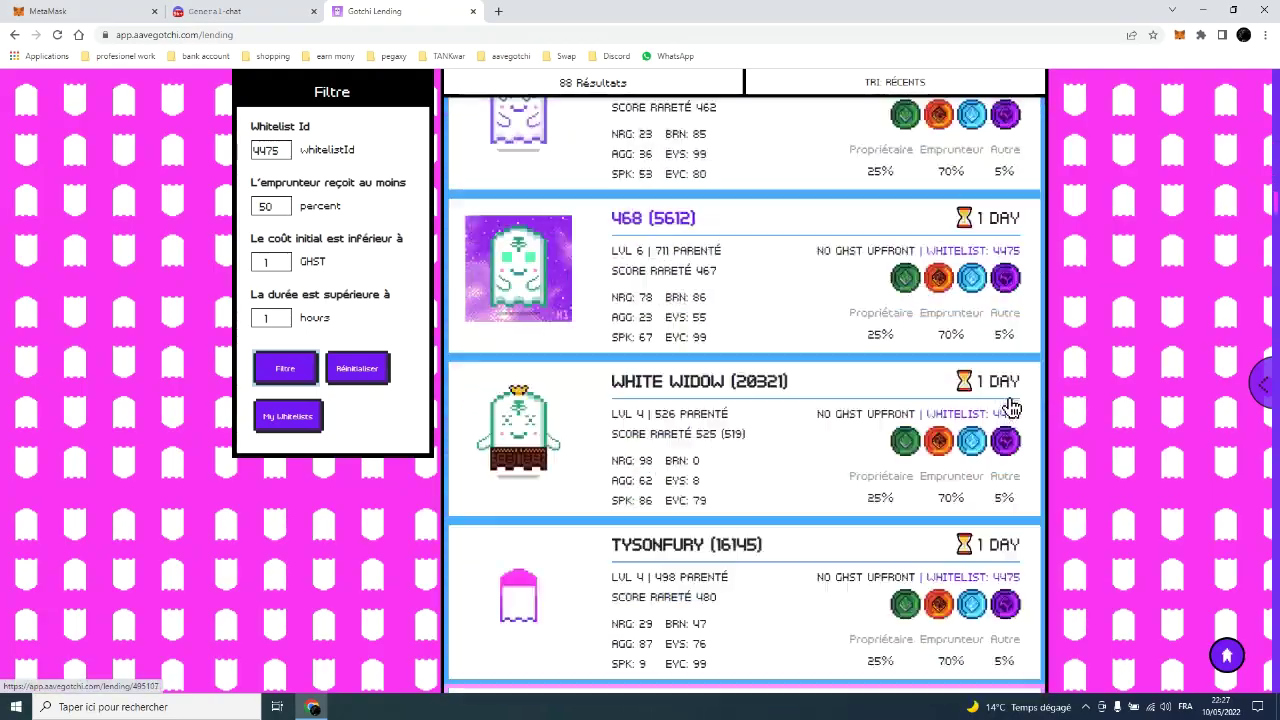
pyautogui.scroll(3, 1008, 406)
pyautogui.scroll(-8, 1010, 405)
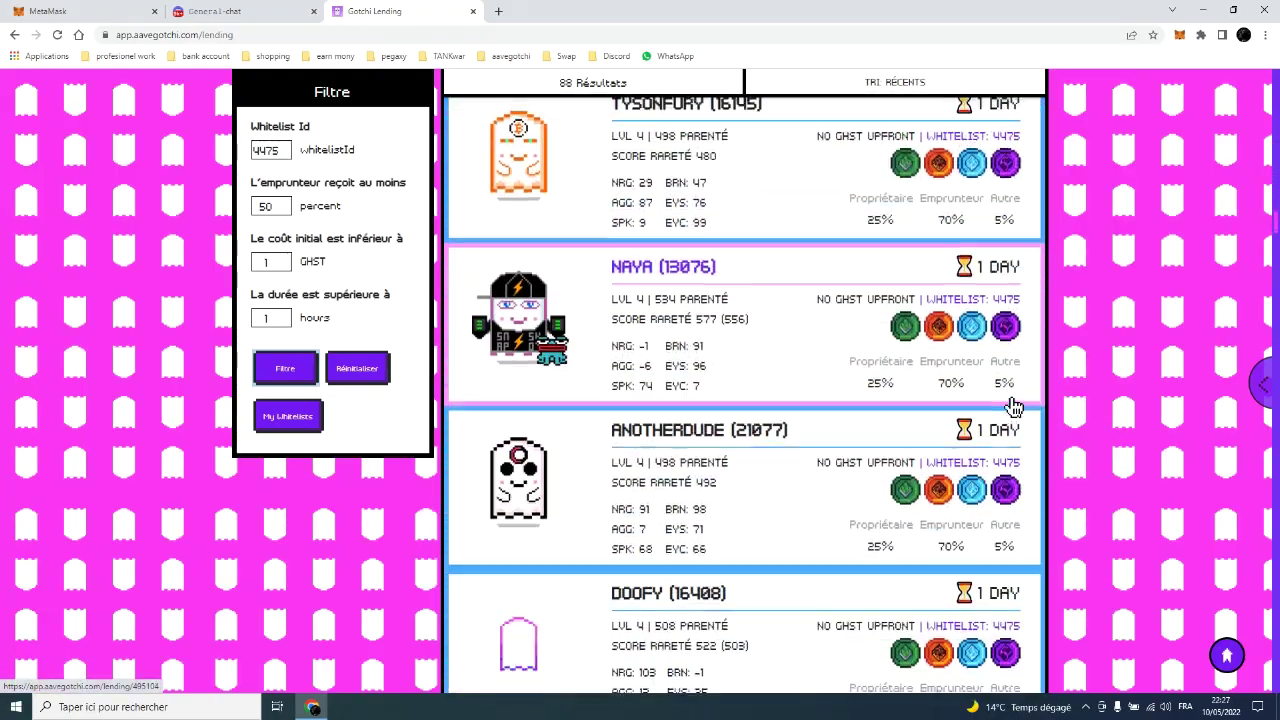
pyautogui.scroll(-8, 1010, 405)
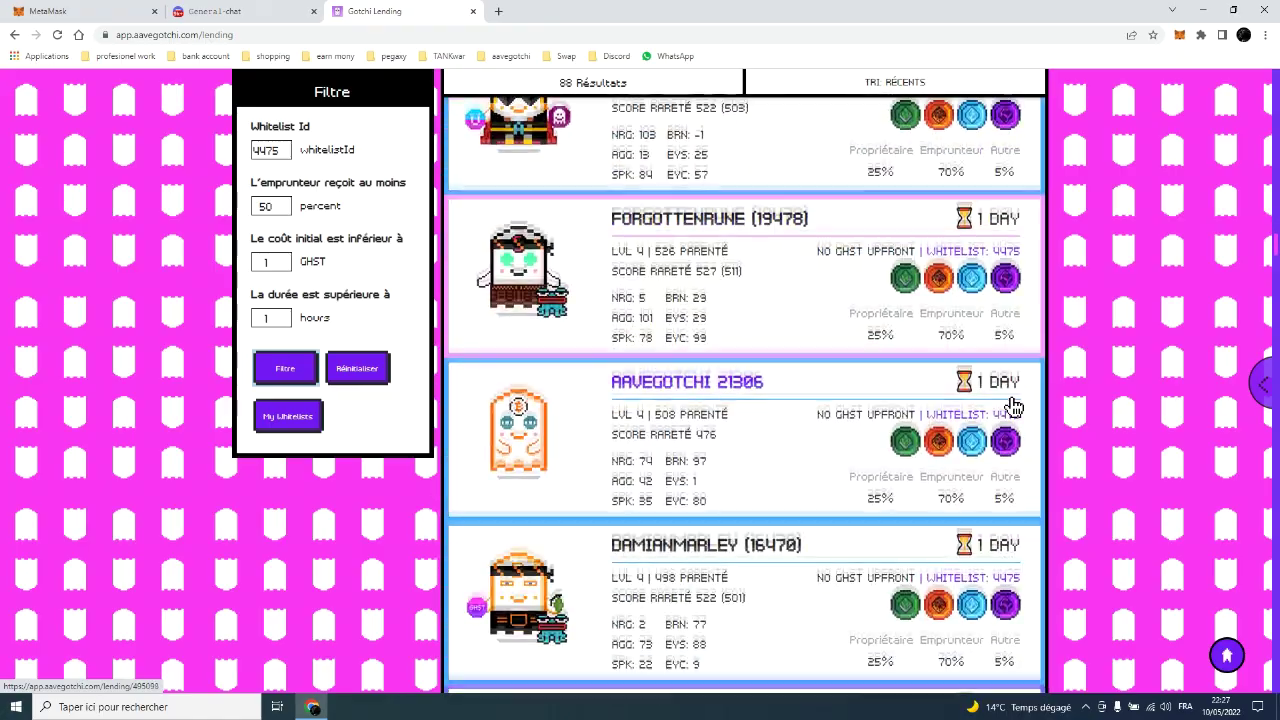
pyautogui.scroll(-5, 1012, 405)
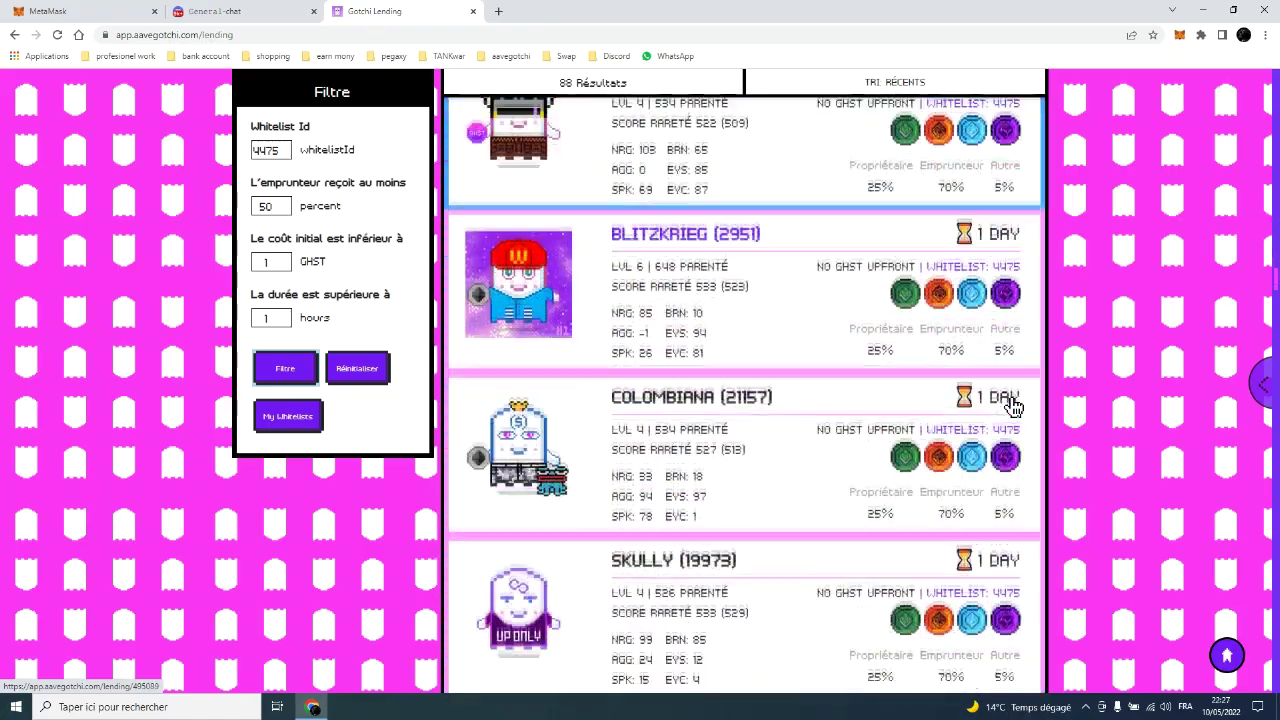
pyautogui.scroll(1, 880, 300)
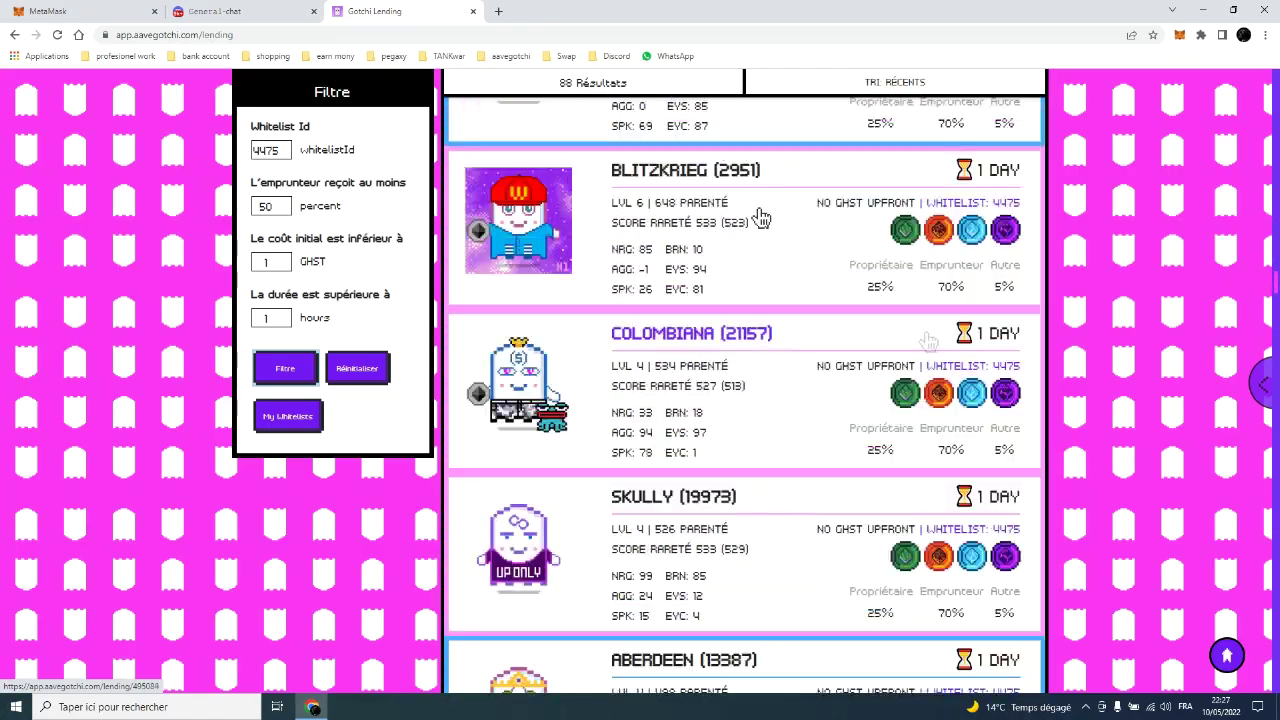
pyautogui.click(770, 262)
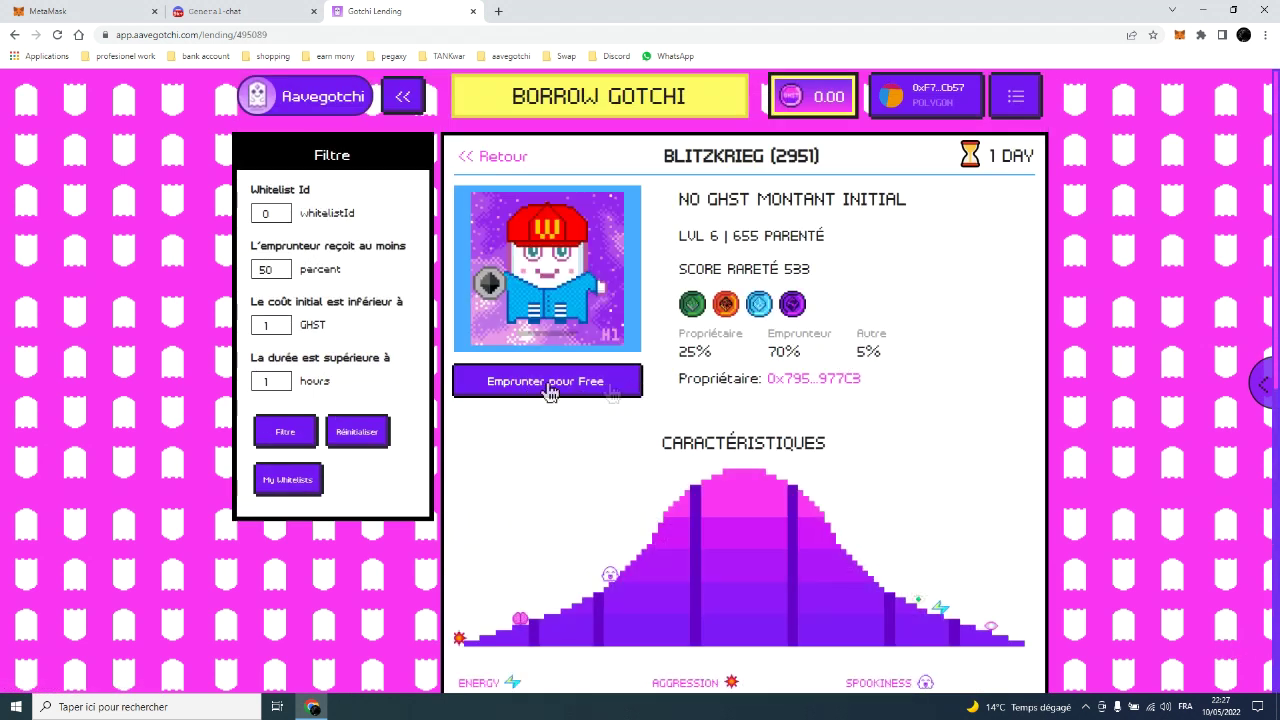
# Borrow Blitzkrieg for free and confirm the Agree Gotchi Lending transaction in MetaMask
pyautogui.click(619, 390)
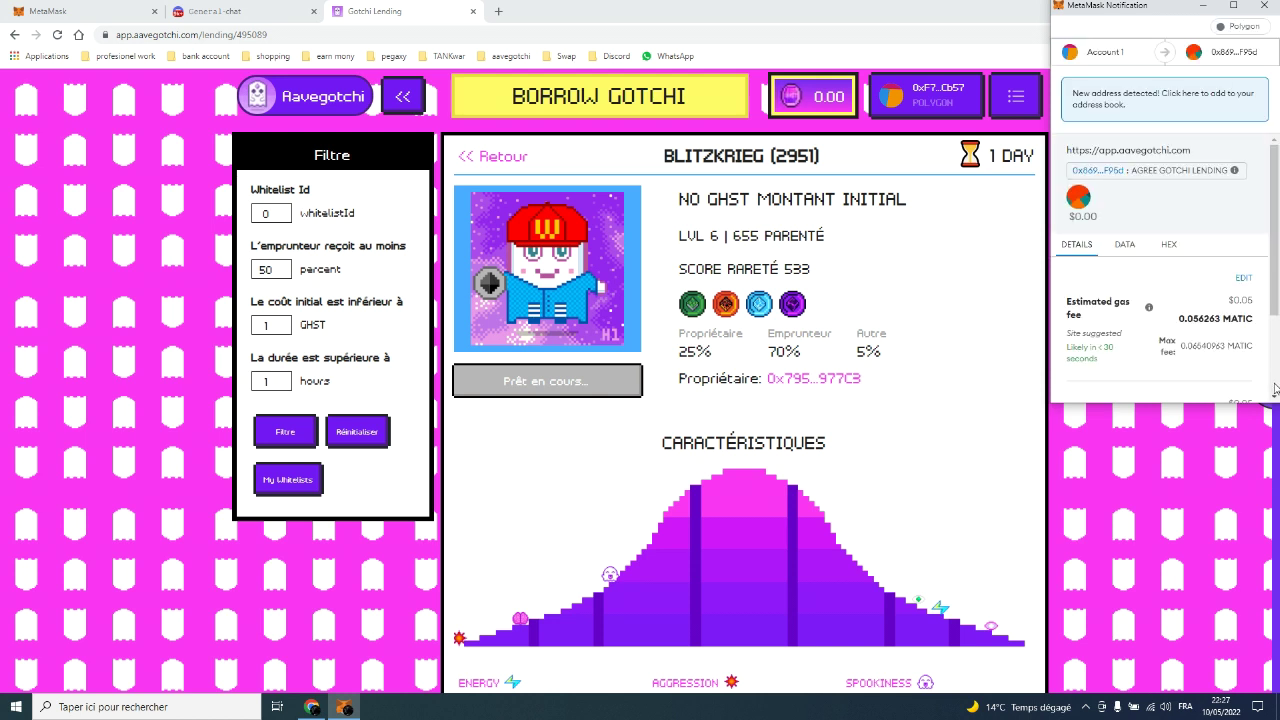
pyautogui.scroll(-2, 1275, 390)
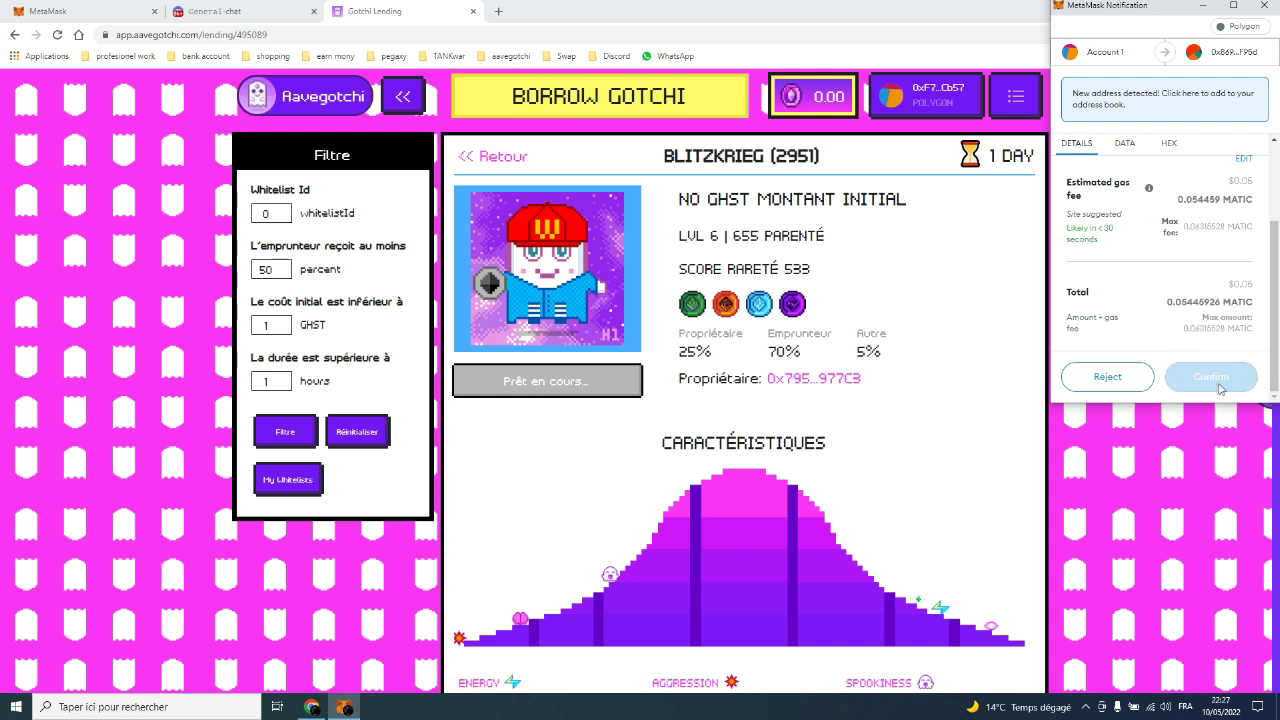
pyautogui.click(1220, 387)
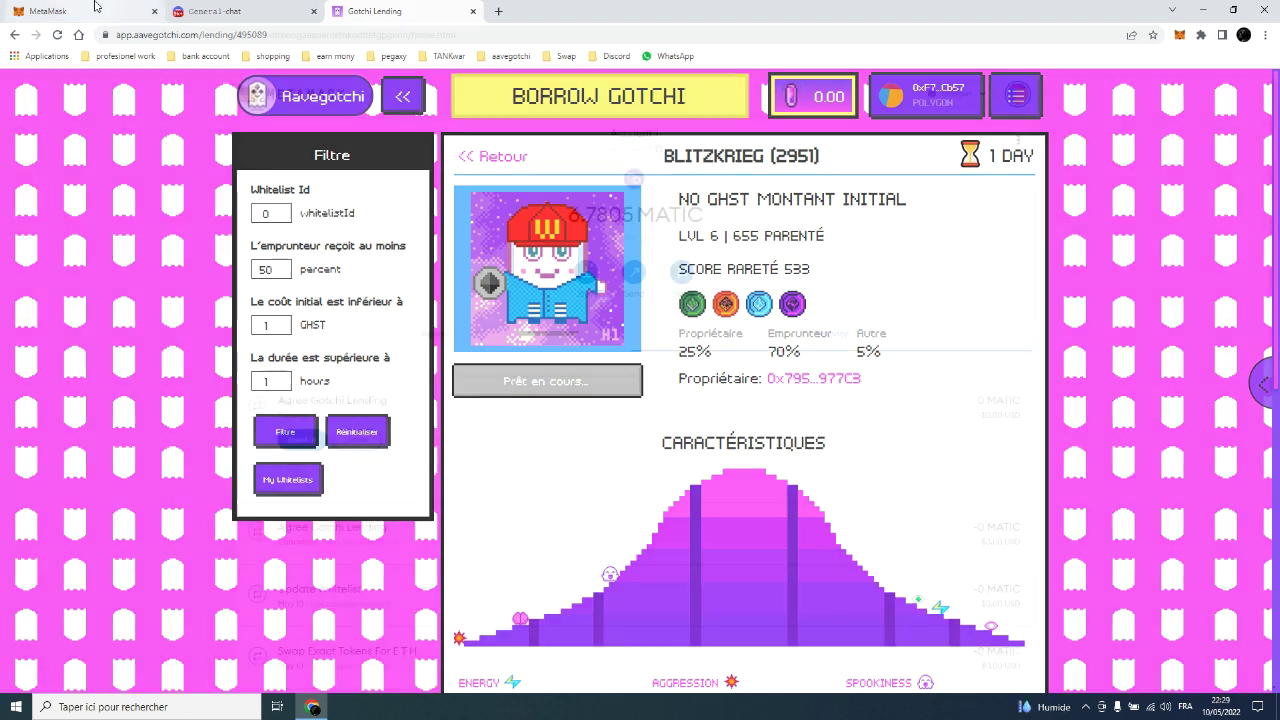
# In the MetaMask browser tab, speed up the pending Agree Gotchi Lending transaction with the High gas recommendation
pyautogui.hotkey('ctrl', '1')
pyautogui.click(302, 440)
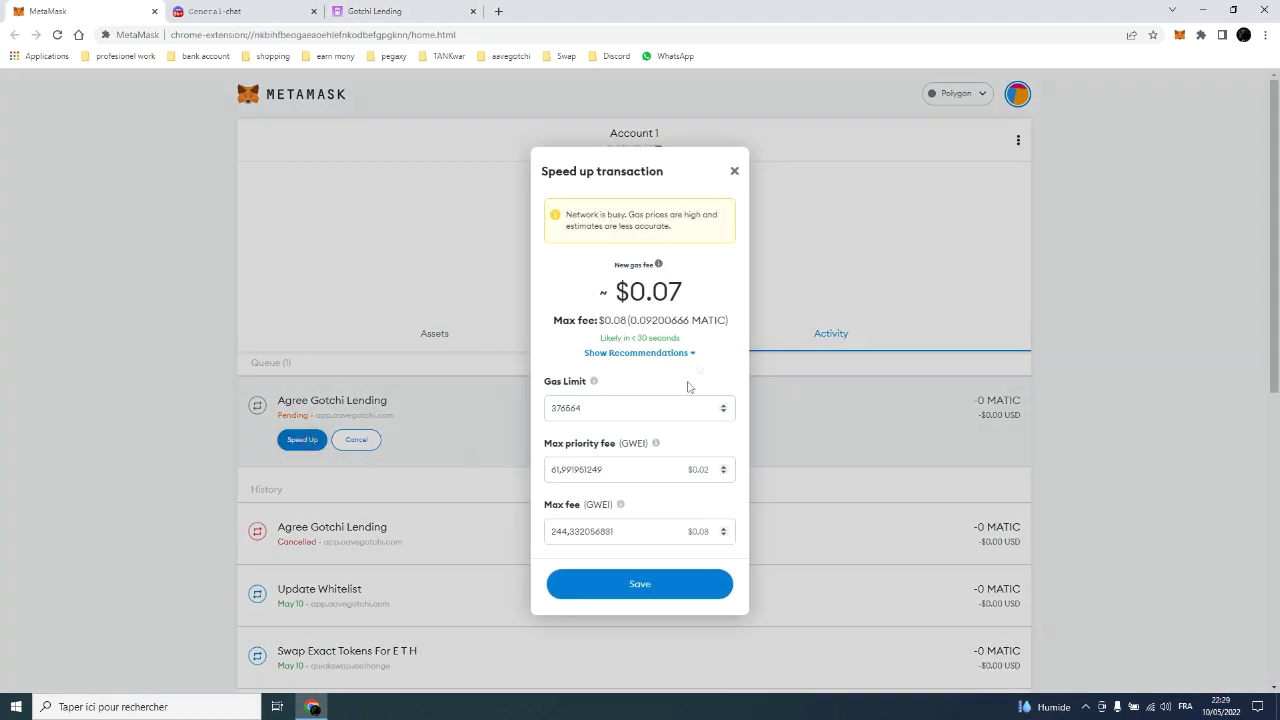
pyautogui.click(640, 353)
pyautogui.click(705, 354)
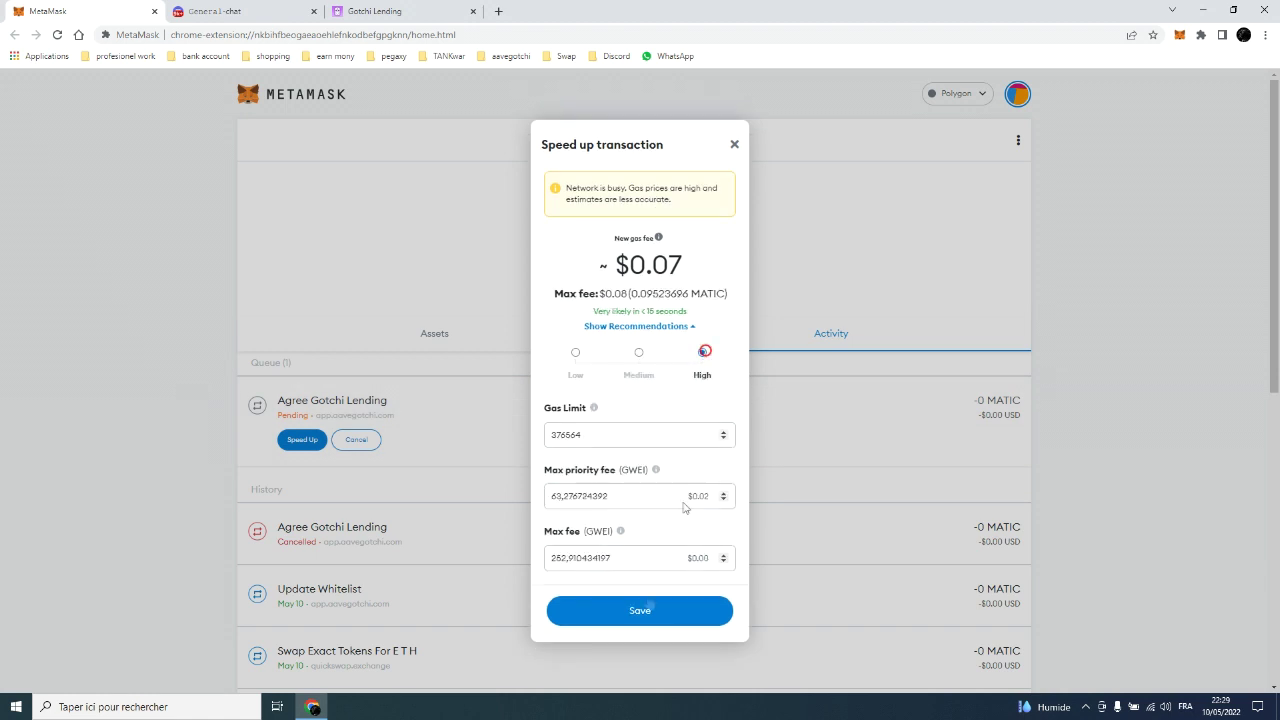
pyautogui.click(638, 612)
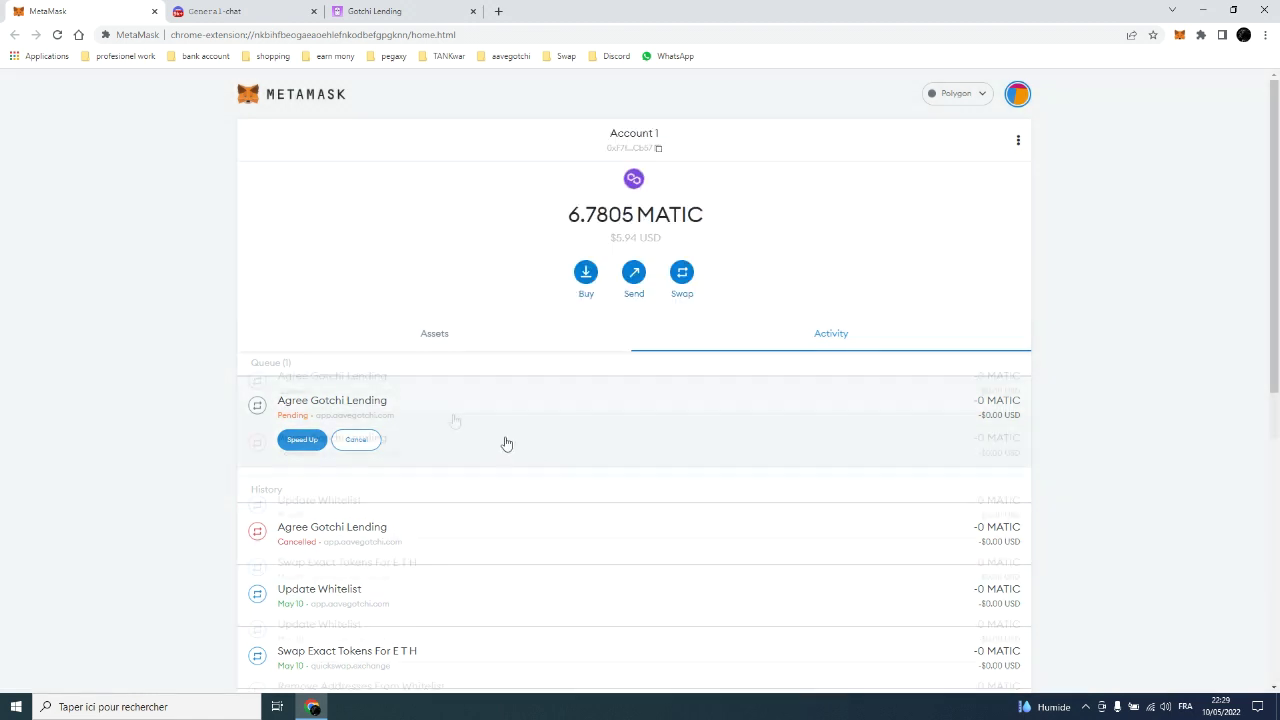
# Check the loan's progress on the Aavegotchi page and the lending transaction's status in MetaMask
pyautogui.click(409, 6)
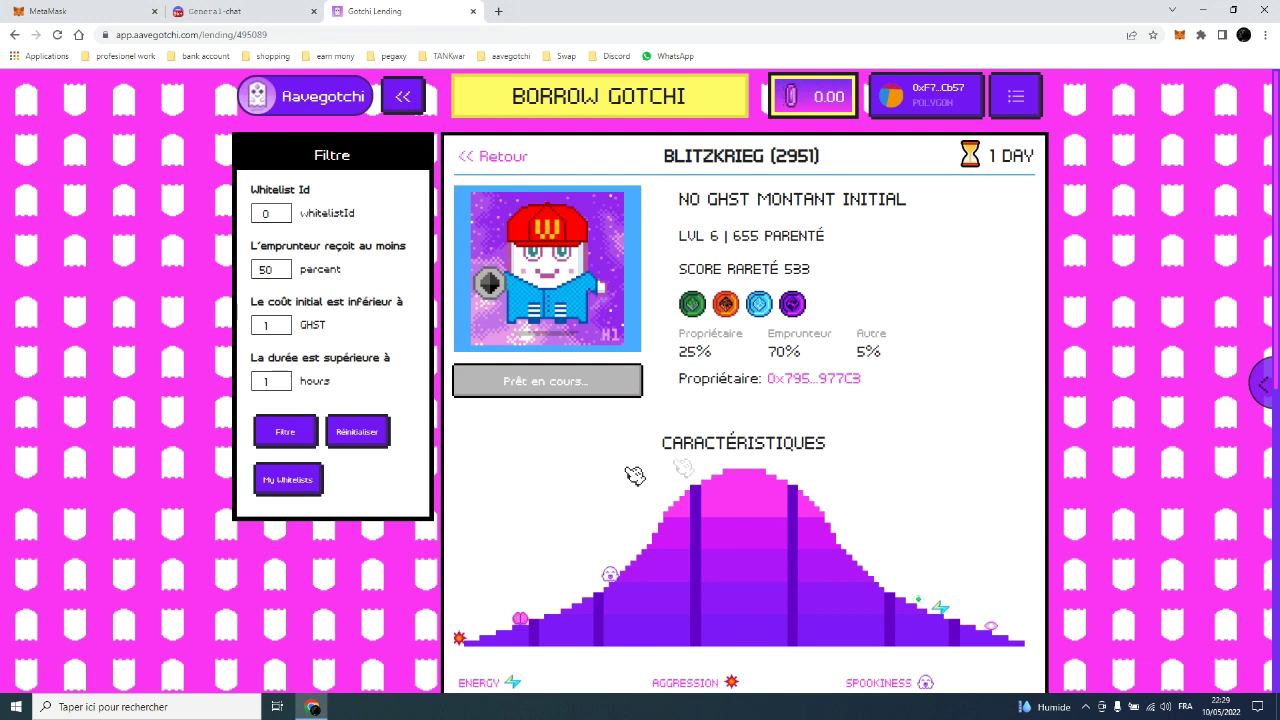
pyautogui.hotkey('ctrl', '1')
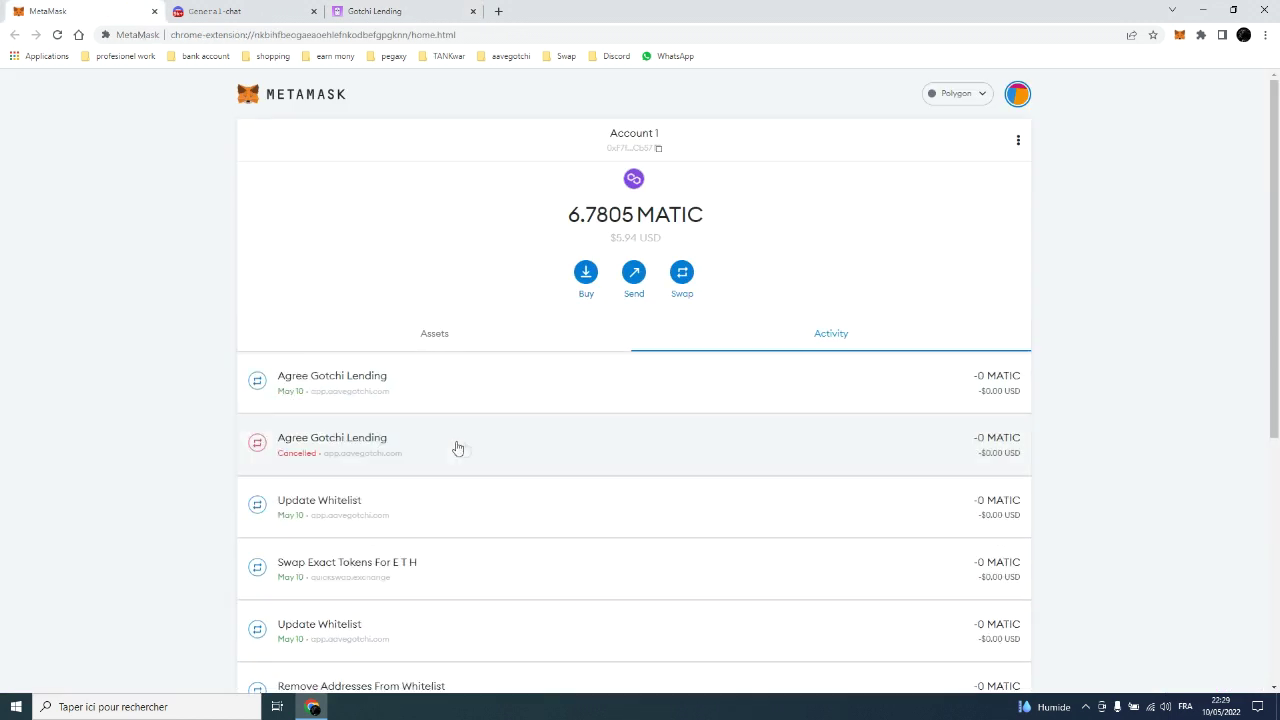
pyautogui.click(425, 8)
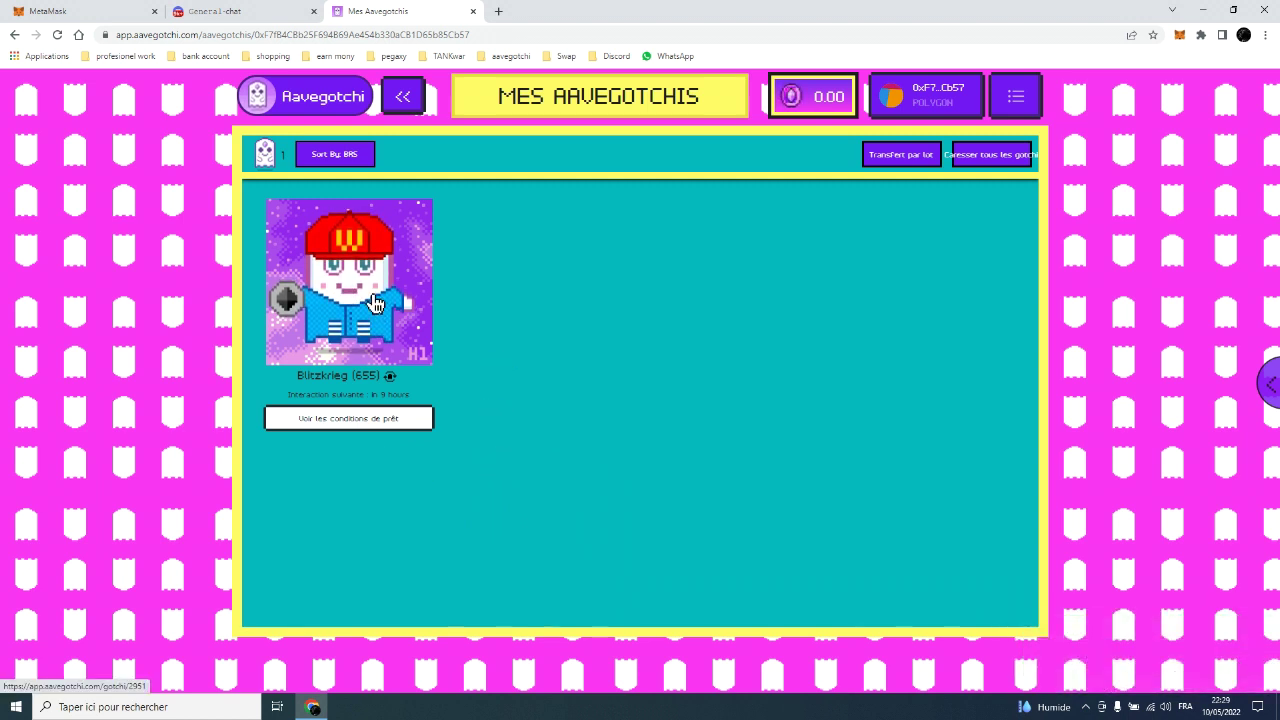
# Go from the Aavegotchi home page to the Gotchiverse and connect the Polygon browser wallet
pyautogui.click(315, 115)
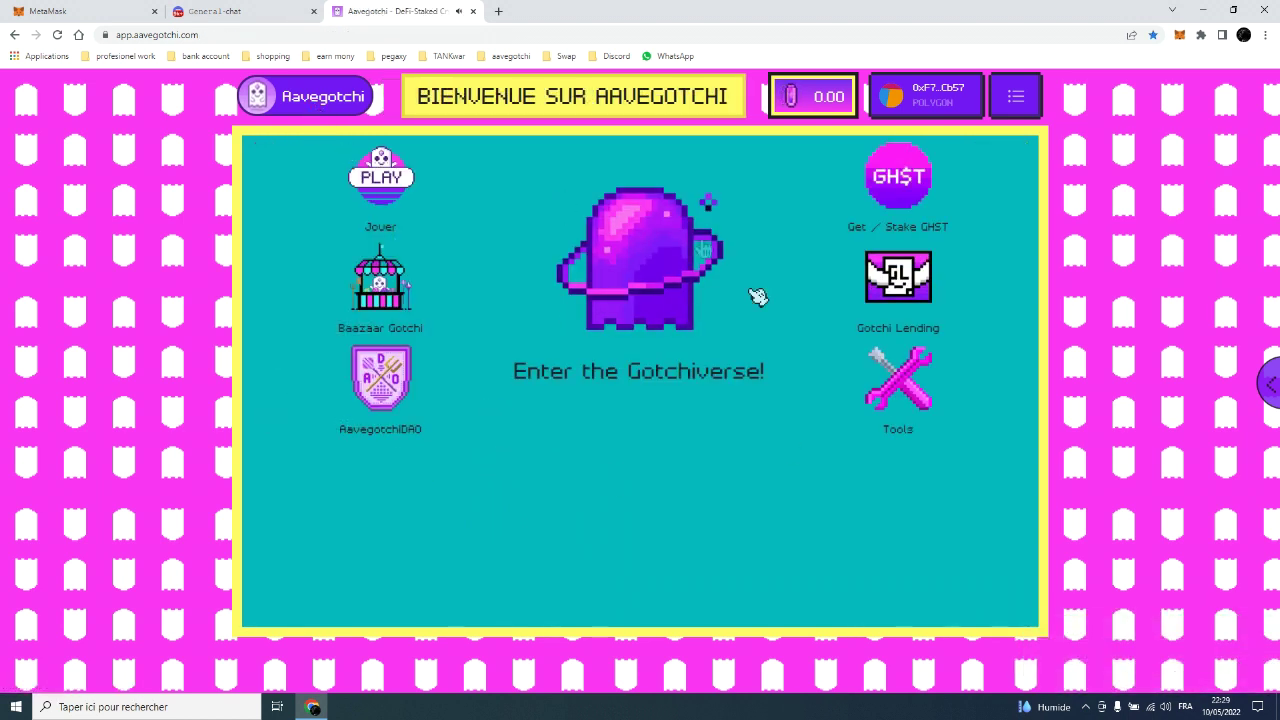
pyautogui.click(662, 300)
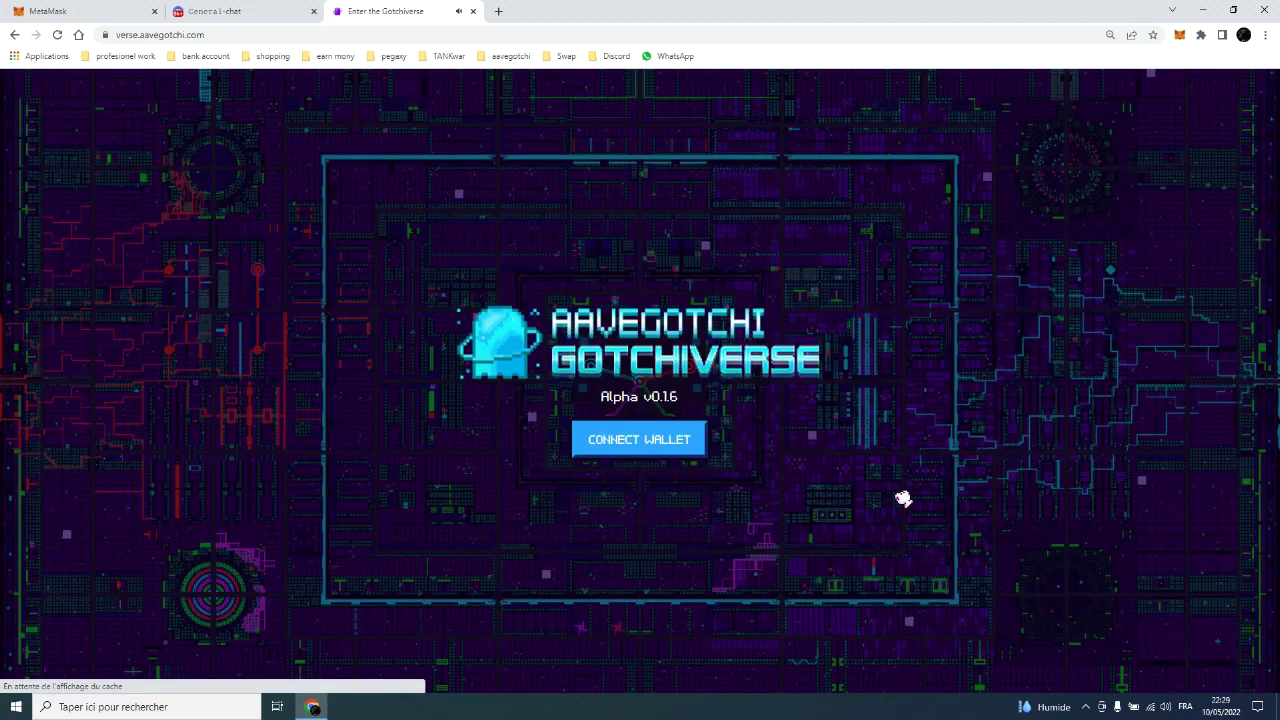
pyautogui.click(645, 445)
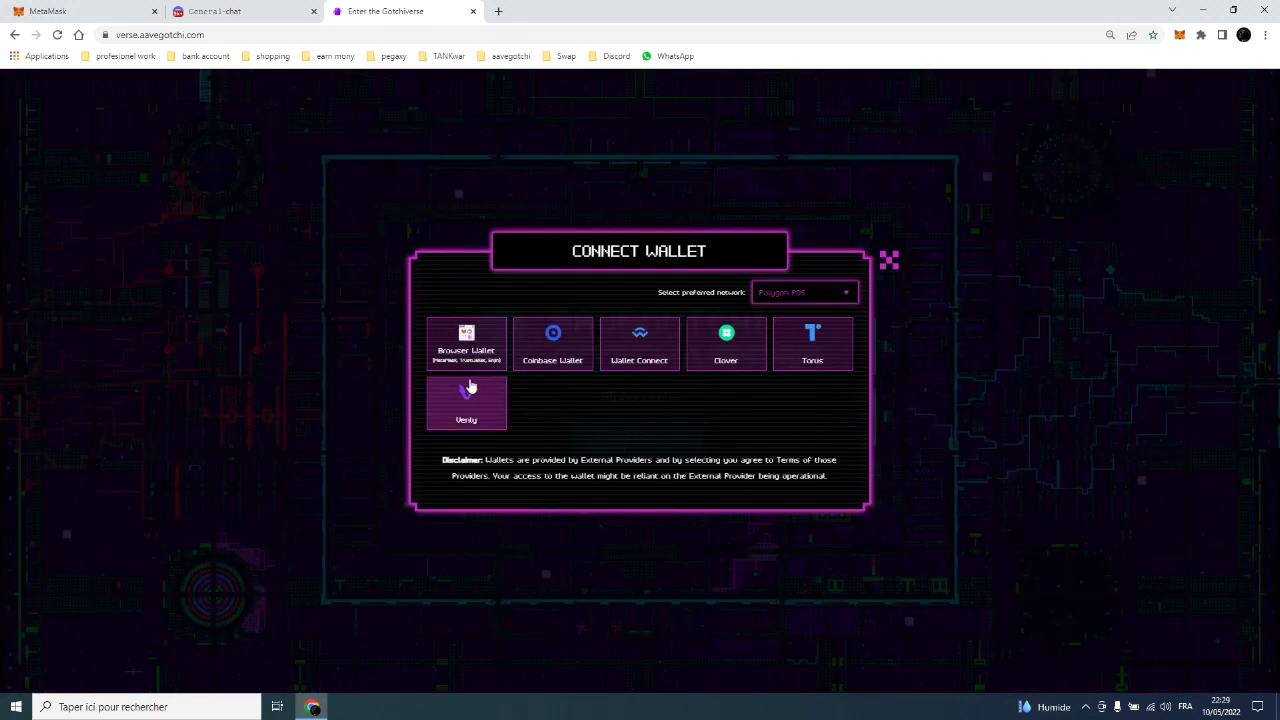
pyautogui.click(467, 352)
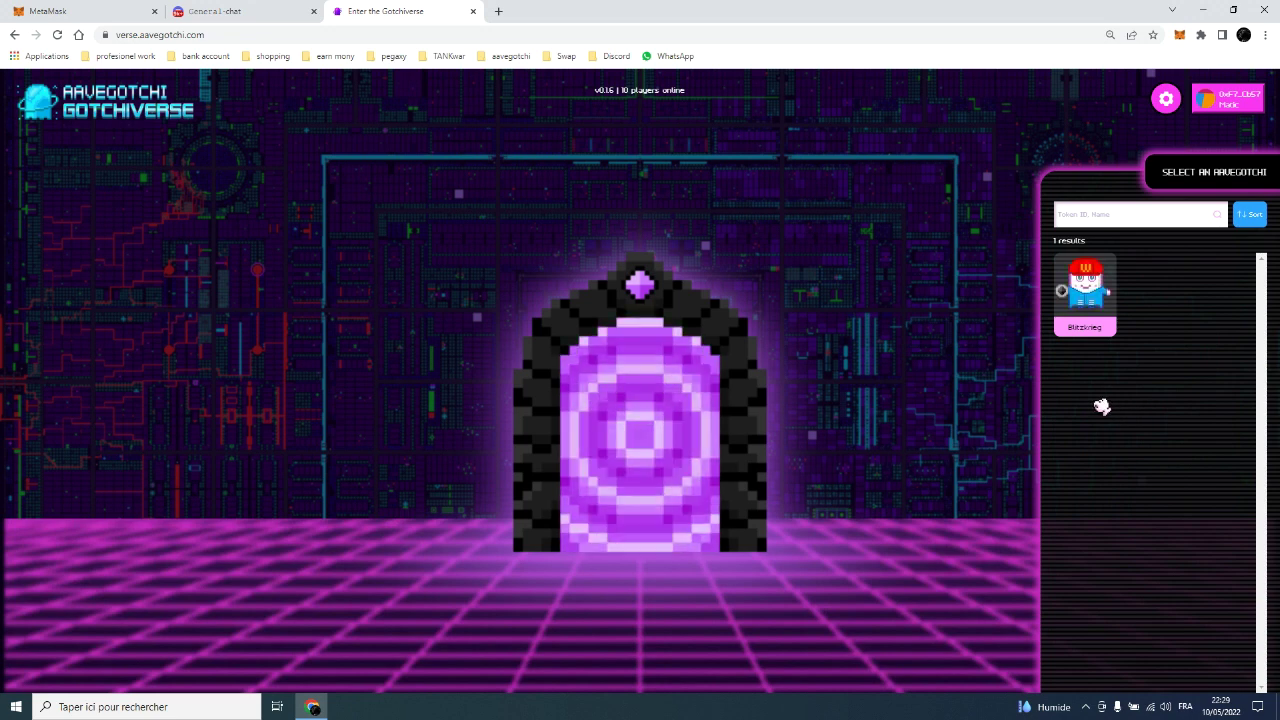
# Show the Gotchiverse in full screen and select the Blitzkrieg Aavegotchi
pyautogui.press('F11')
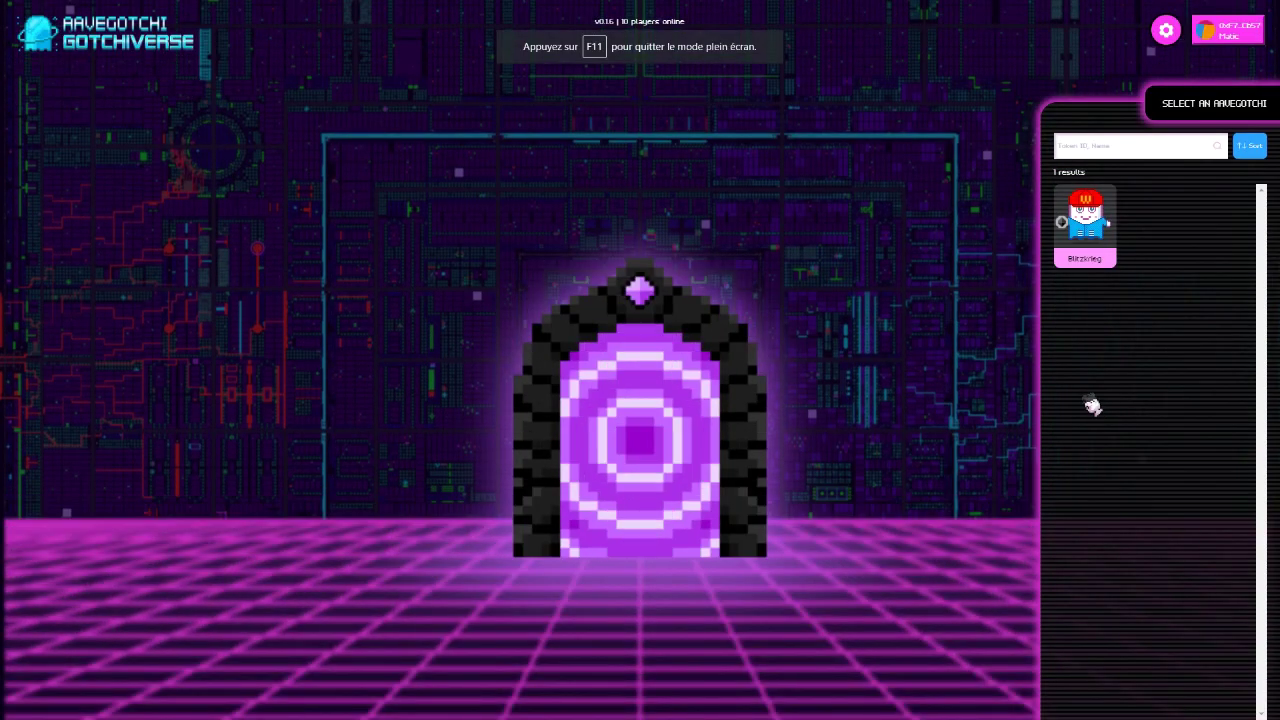
pyautogui.click(1090, 224)
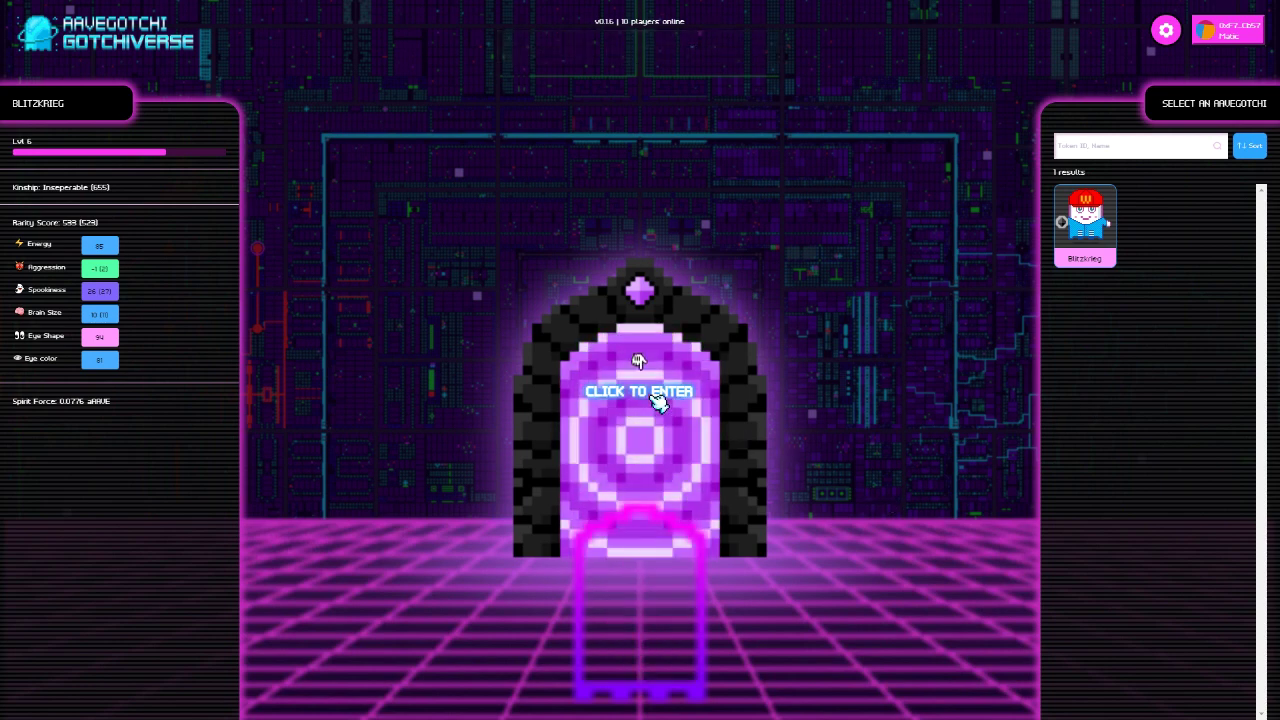
# Leave full screen, switch to MetaMask and sign the pending signature request from verse.aavegotchi.com
pyautogui.press('F11')
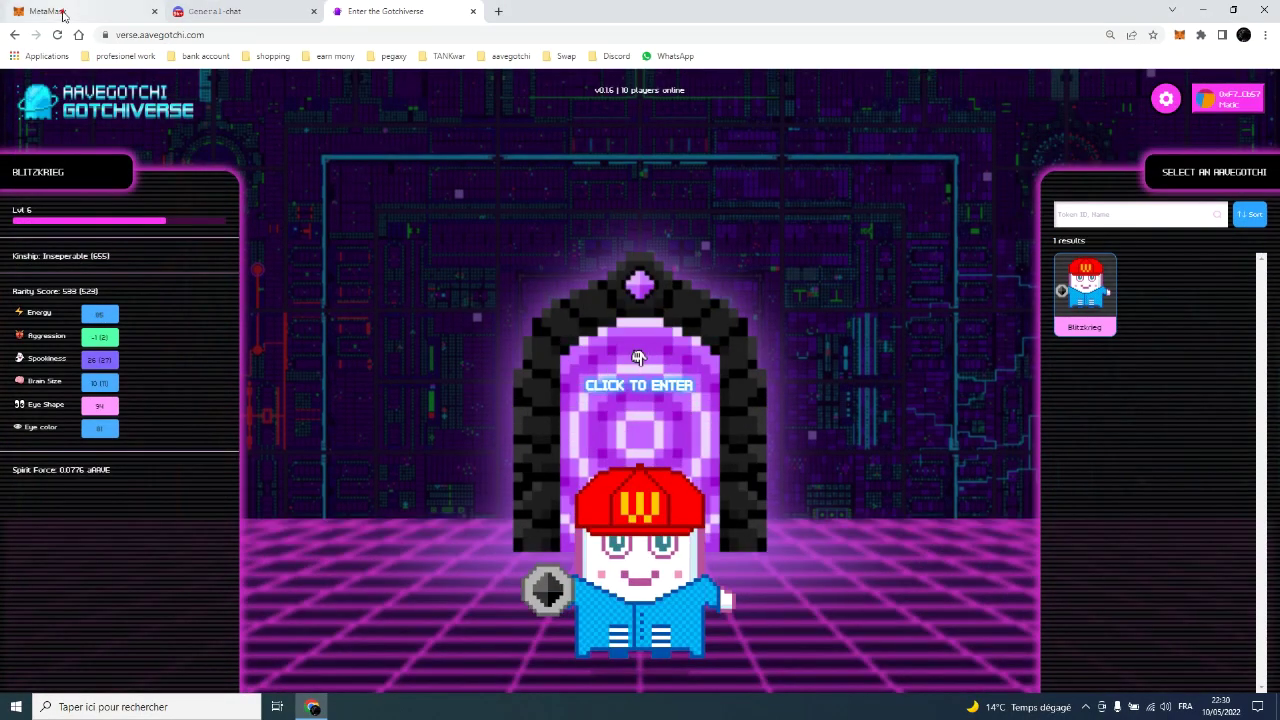
pyautogui.hotkey('ctrl', '1')
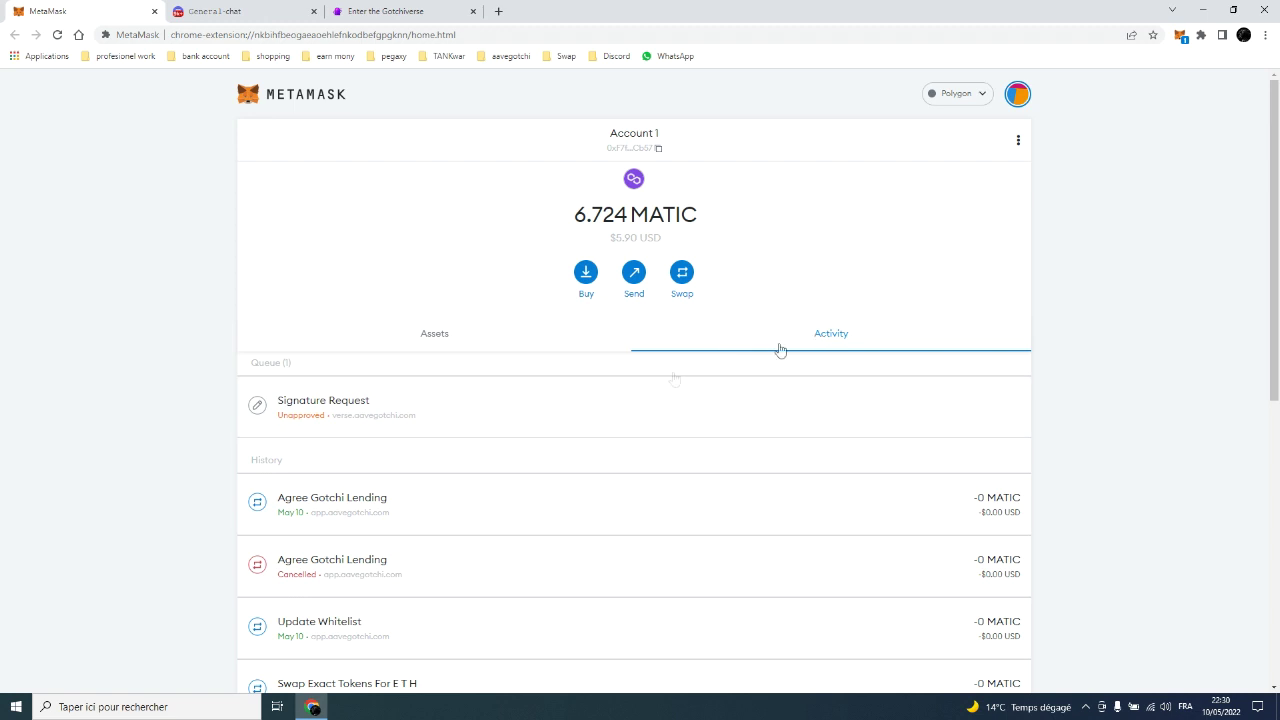
pyautogui.click(347, 418)
pyautogui.click(710, 505)
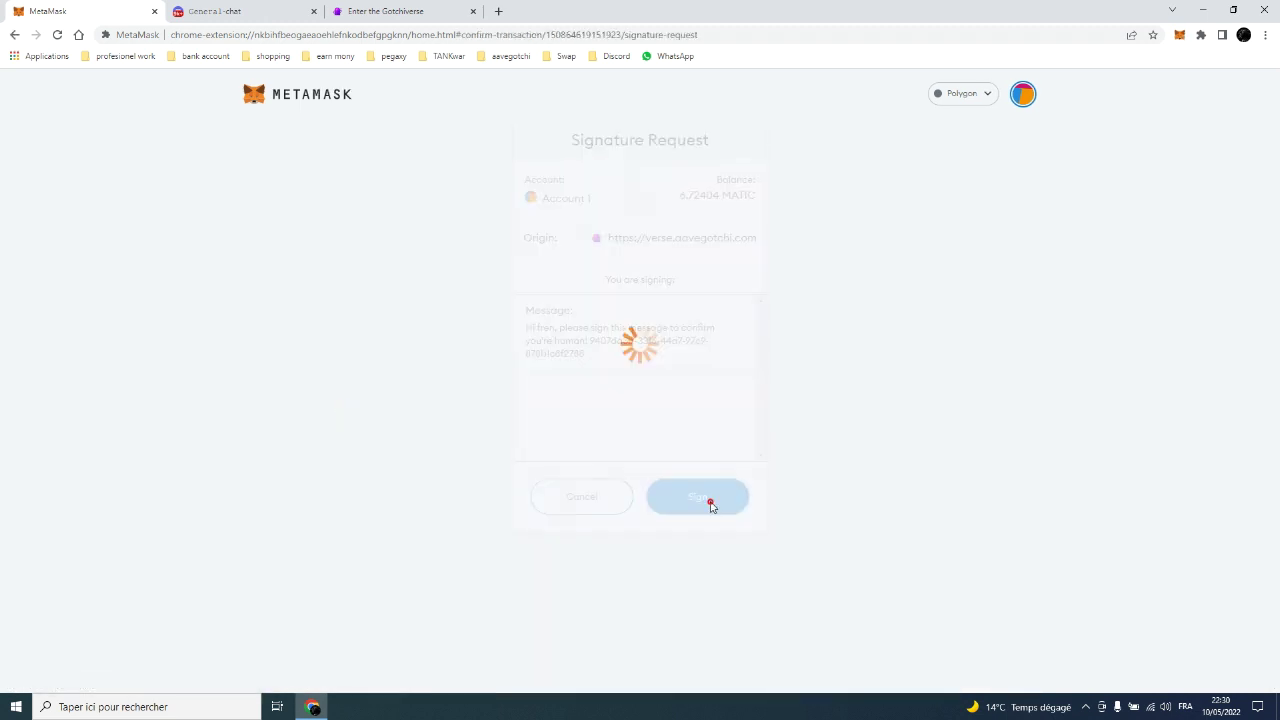
# Return to the Gotchiverse in full screen, enter the portal with Blitzkrieg and zoom the map in to 10%
pyautogui.click(428, 14)
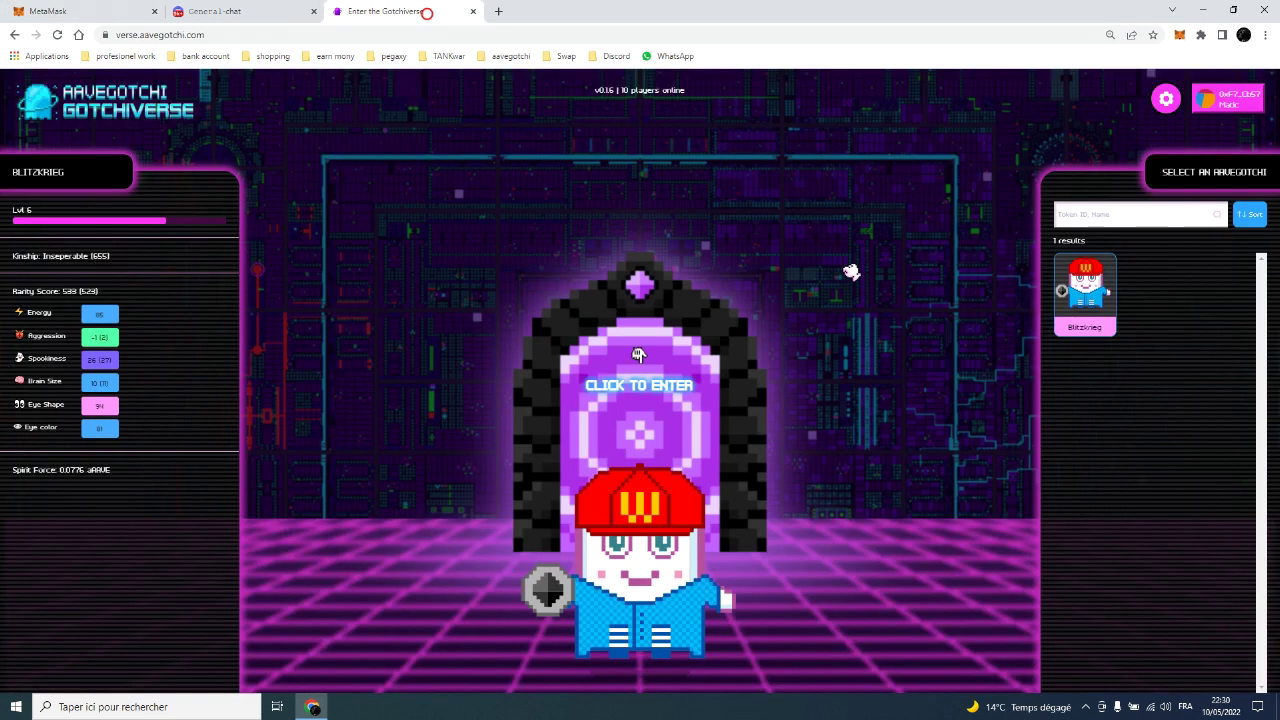
pyautogui.press('F11')
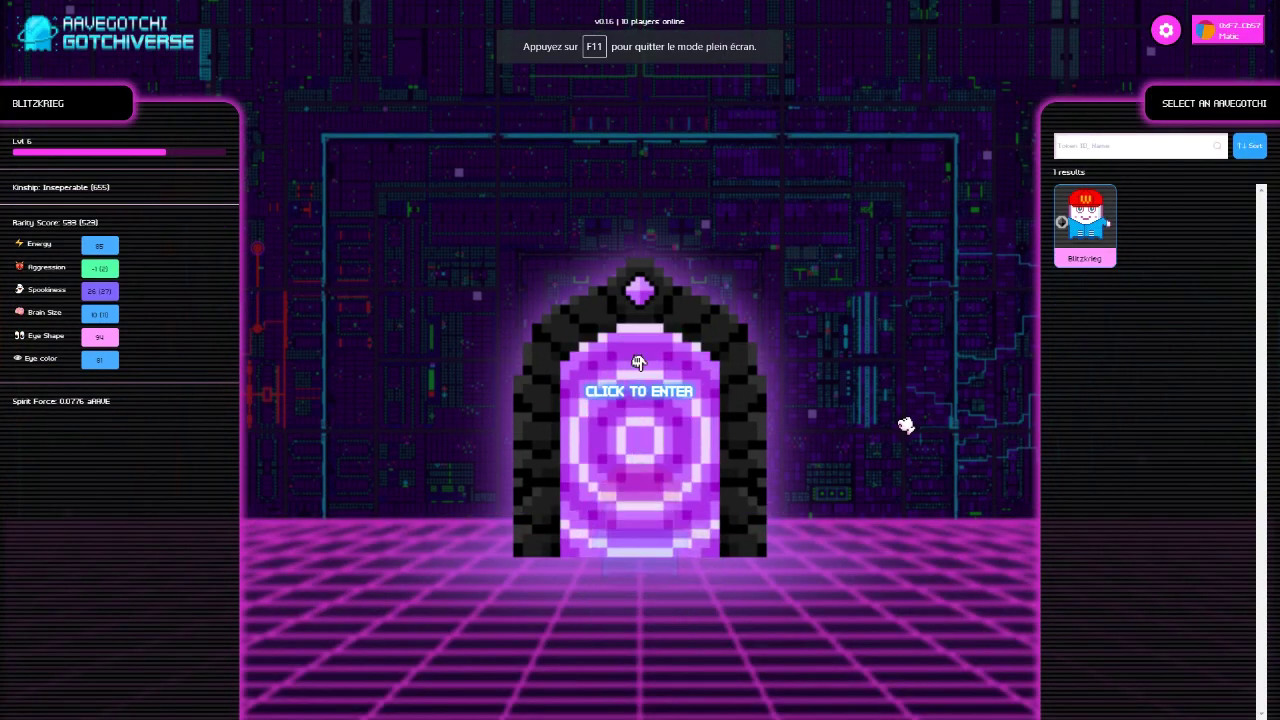
pyautogui.click(638, 362)
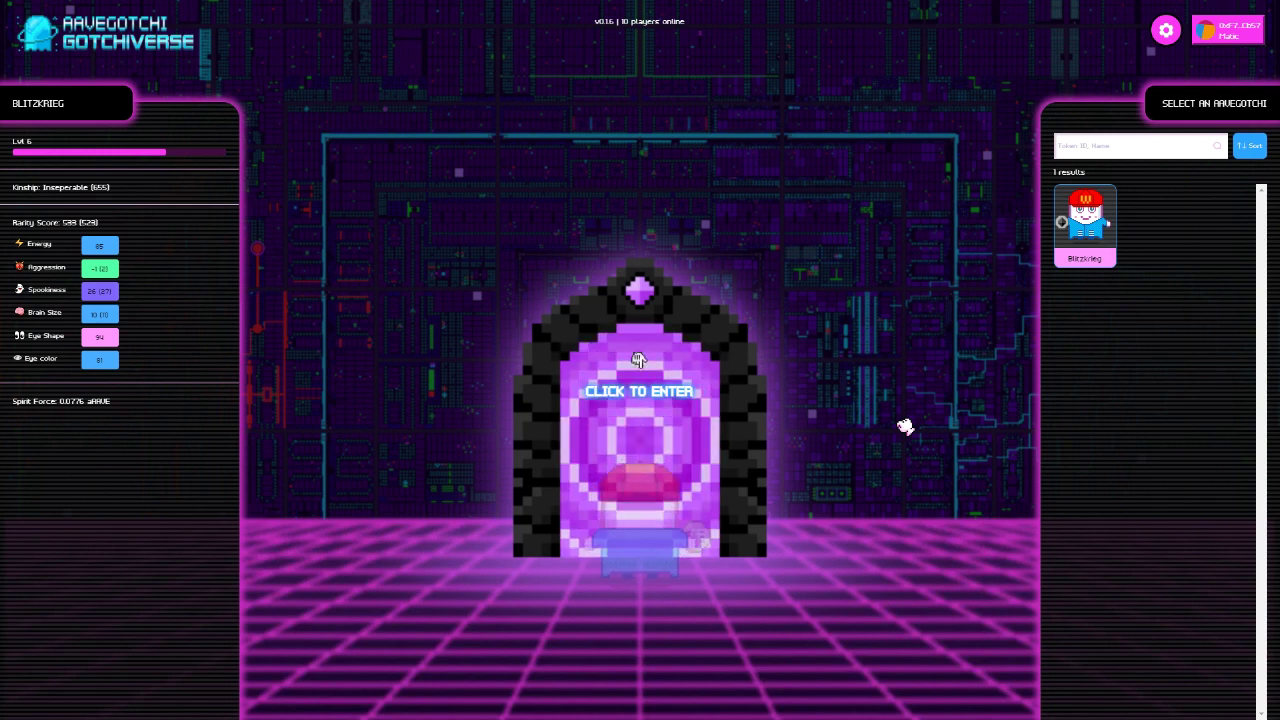
pyautogui.click(905, 427)
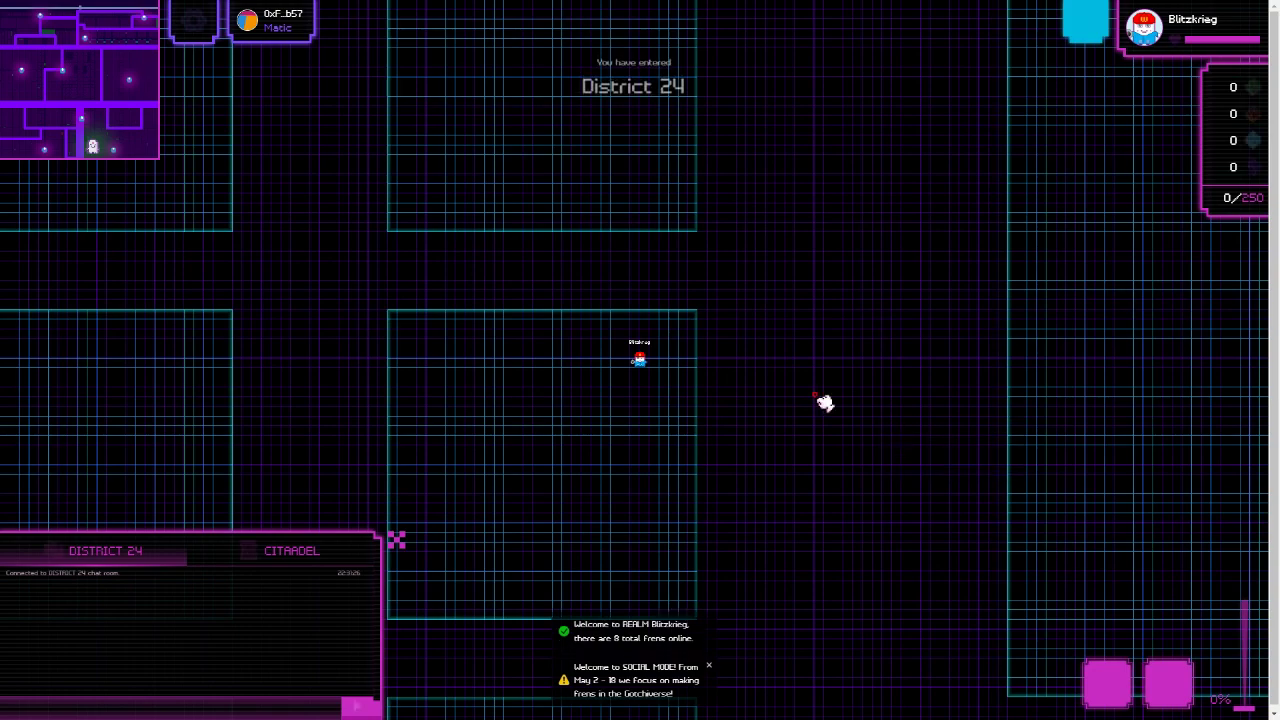
pyautogui.scroll(3, 400, 543)
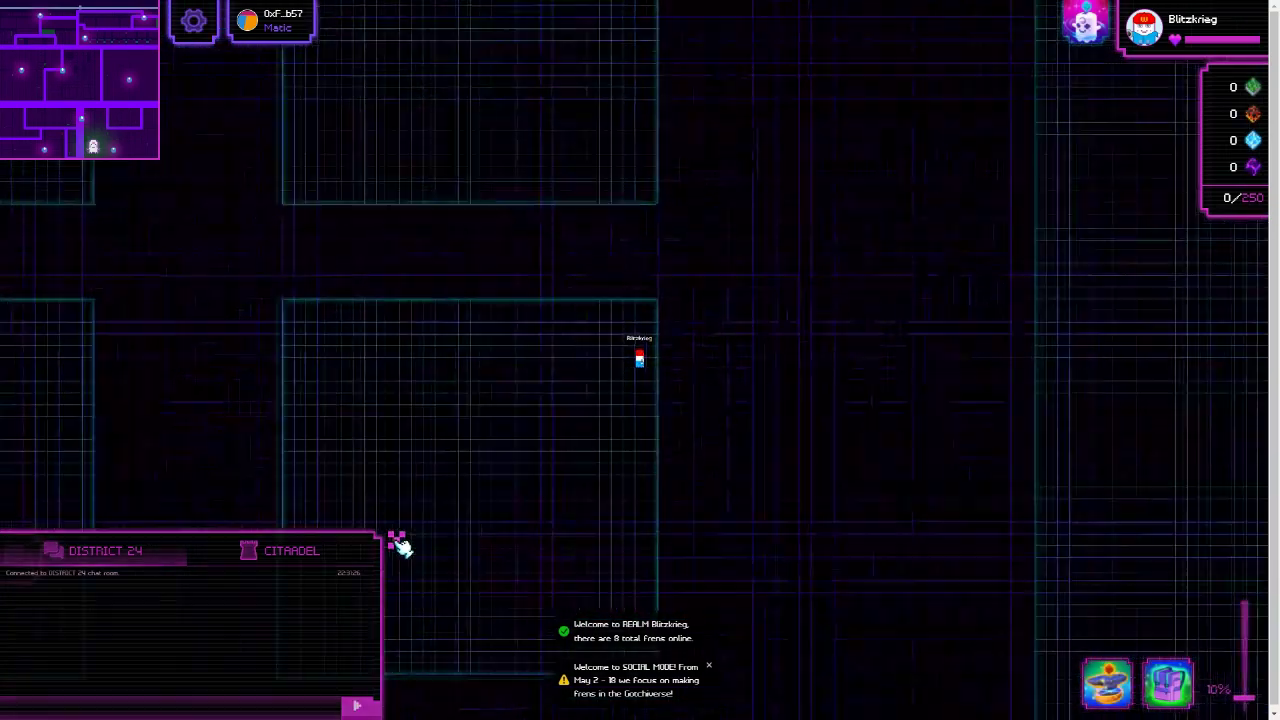
# Collapse the District 24 chat and zoom the map out to 0%
pyautogui.click(396, 540)
pyautogui.scroll(3, 757, 524)
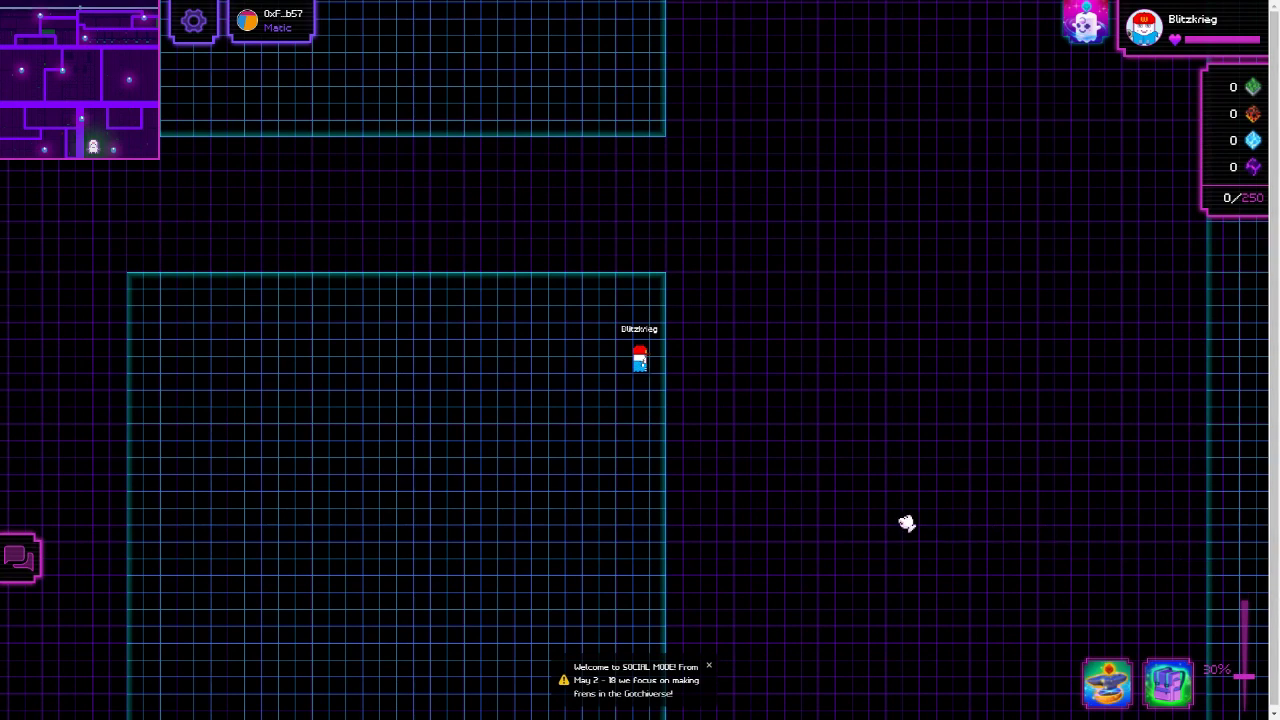
pyautogui.scroll(-6, 906, 523)
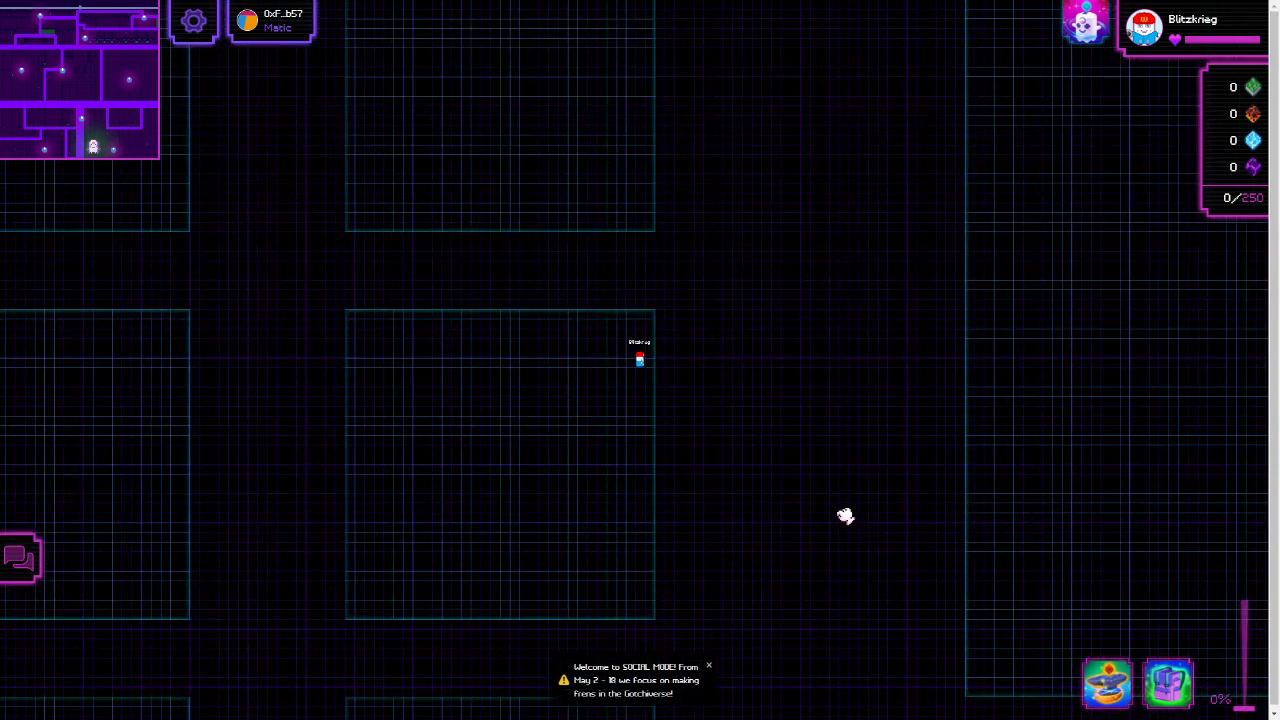
# Walk Blitzkrieg north out of the parcel and west along the lane to just before the red parcel
pyautogui.press('w')
pyautogui.press('a')
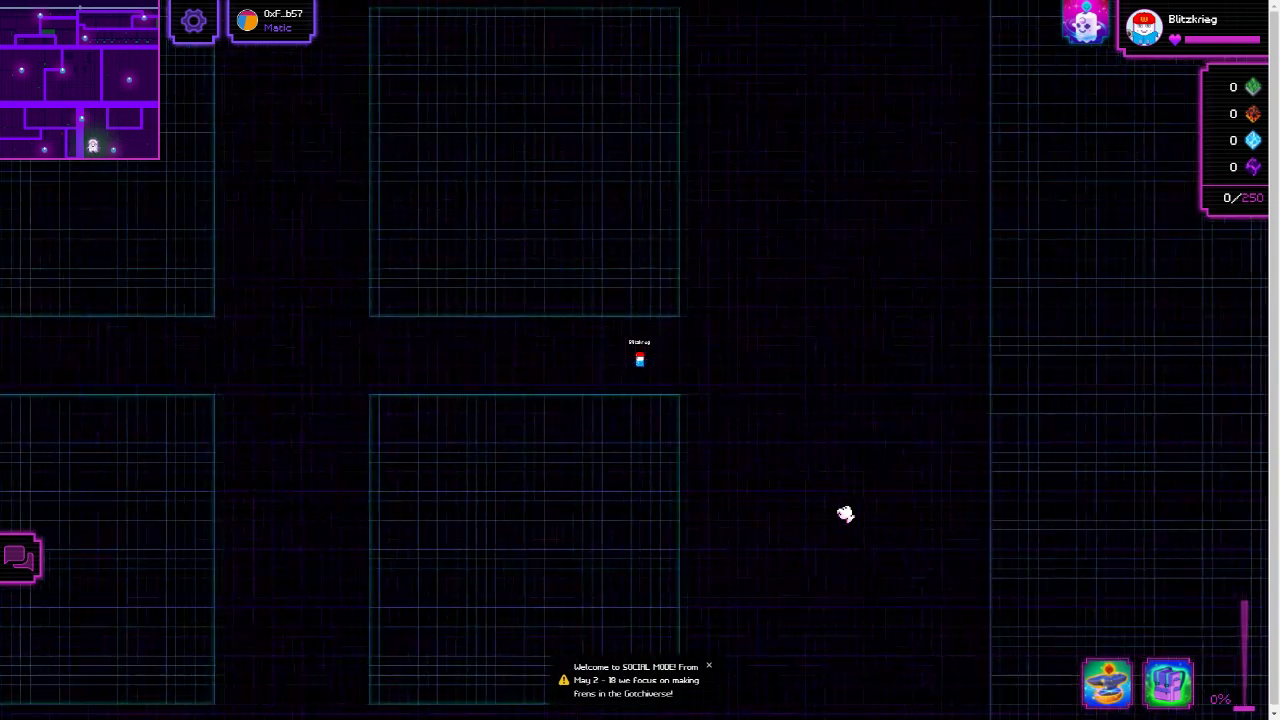
pyautogui.press('a')
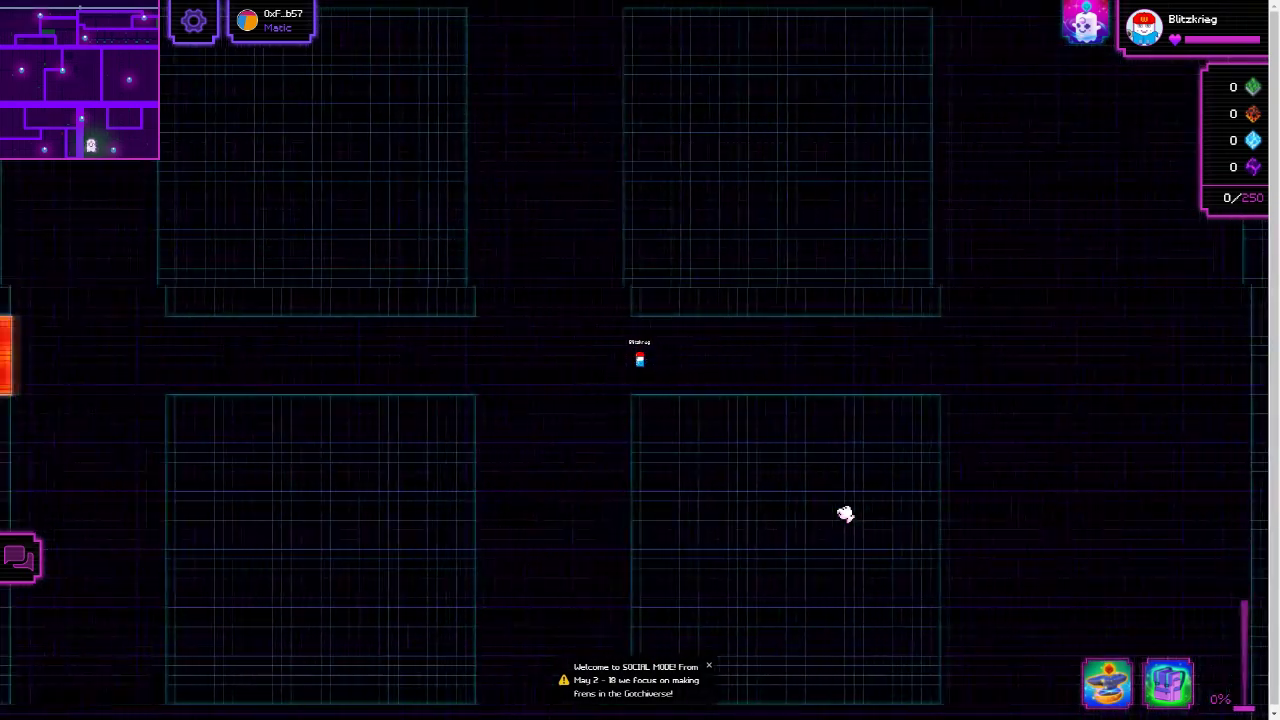
pyautogui.press('a')
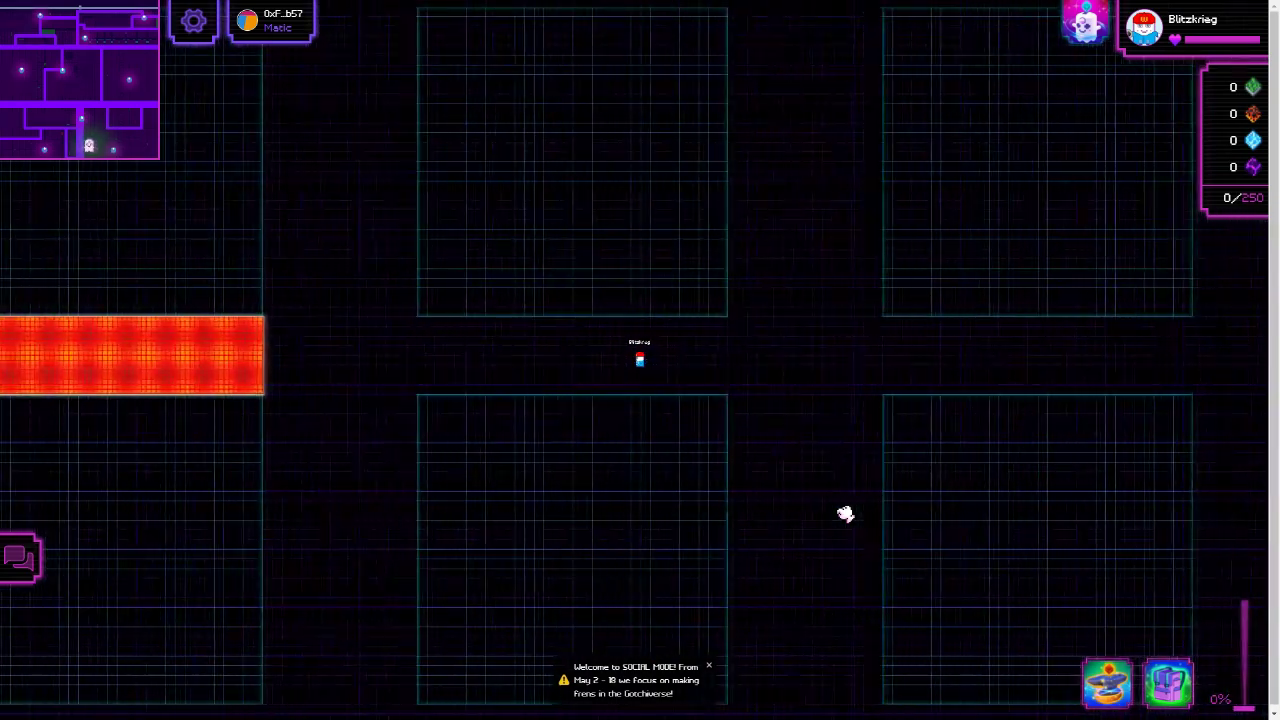
pyautogui.press('a')
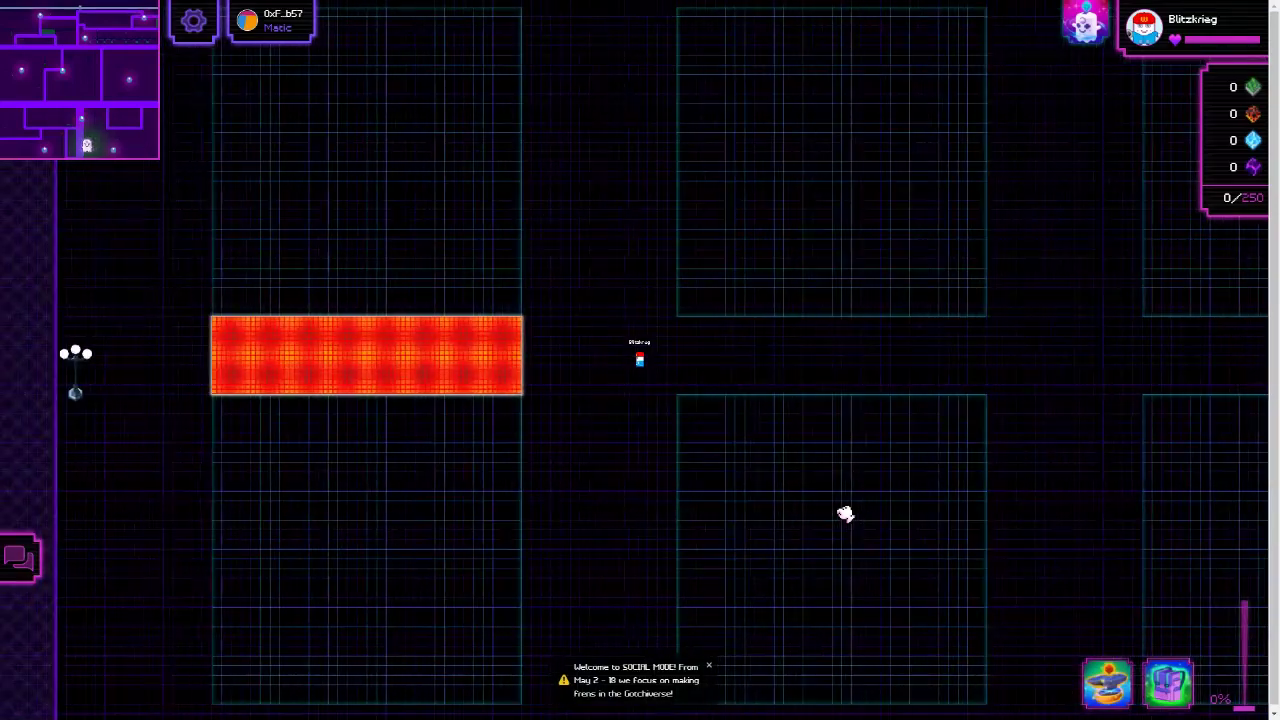
# Walk Blitzkrieg west past the red parcel and onto the wide purple road
pyautogui.press('s')
pyautogui.press('a')
pyautogui.press('s')
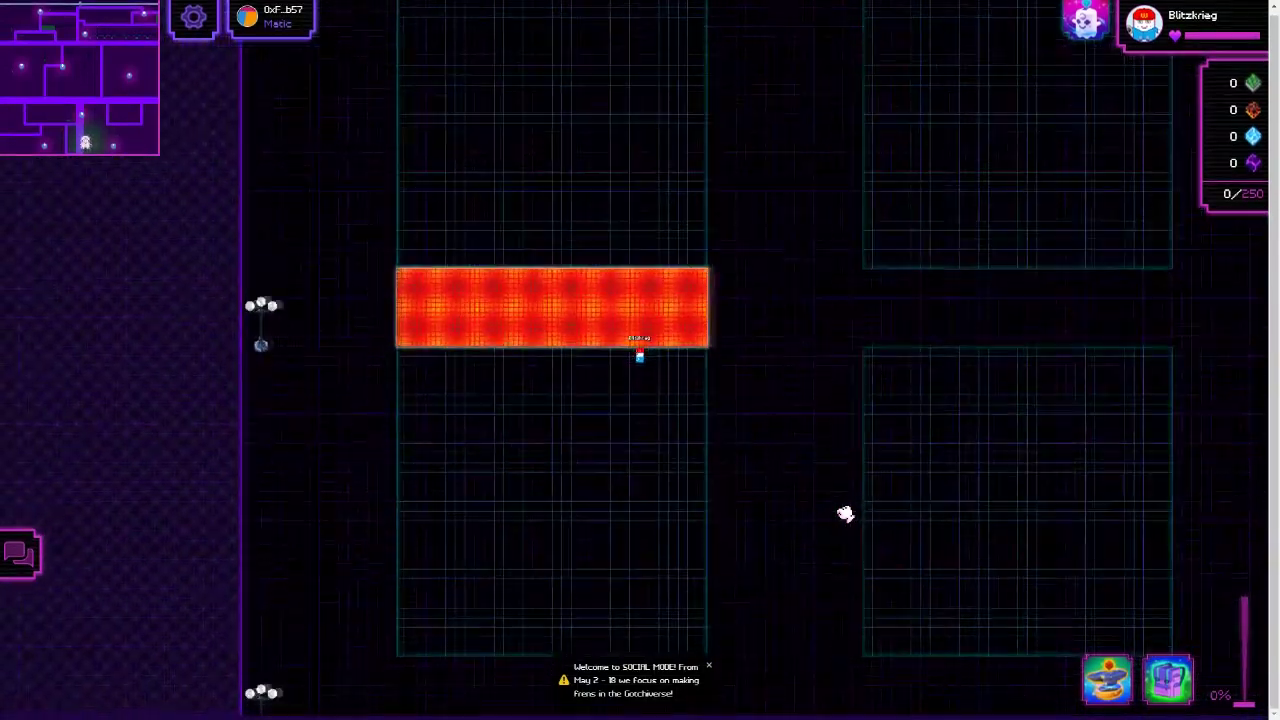
pyautogui.press('a')
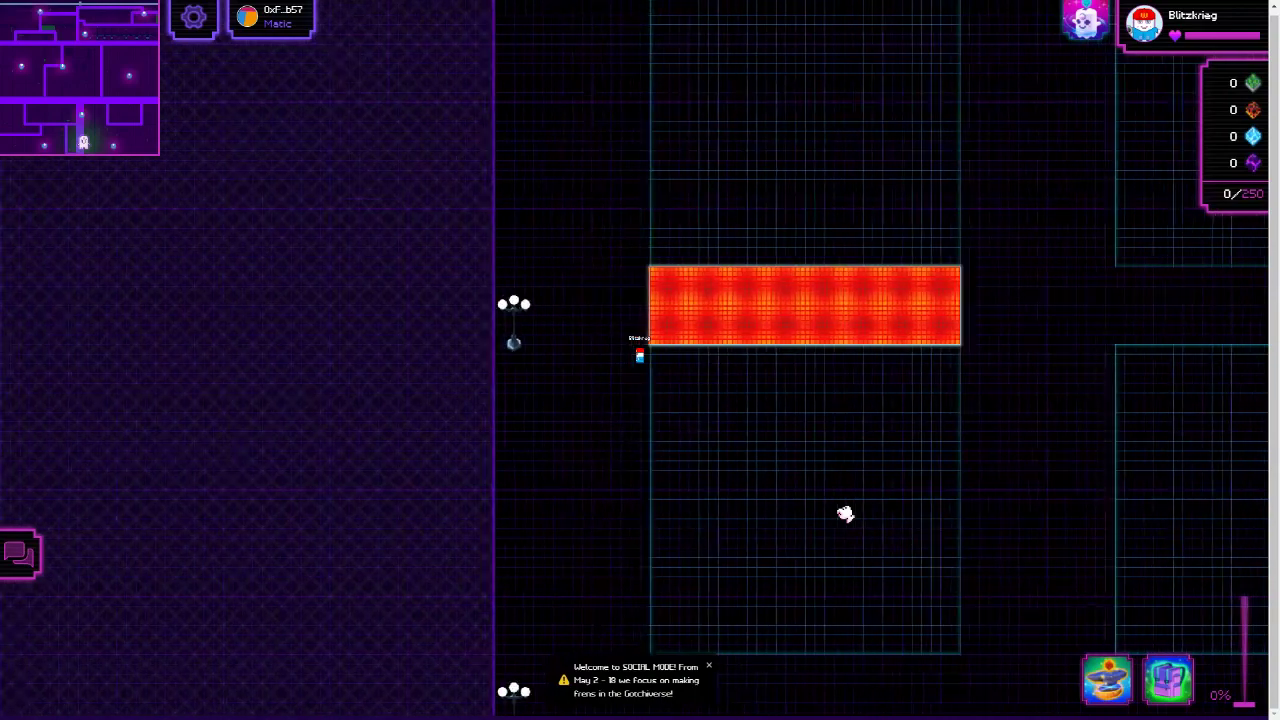
pyautogui.press('a')
pyautogui.press('w')
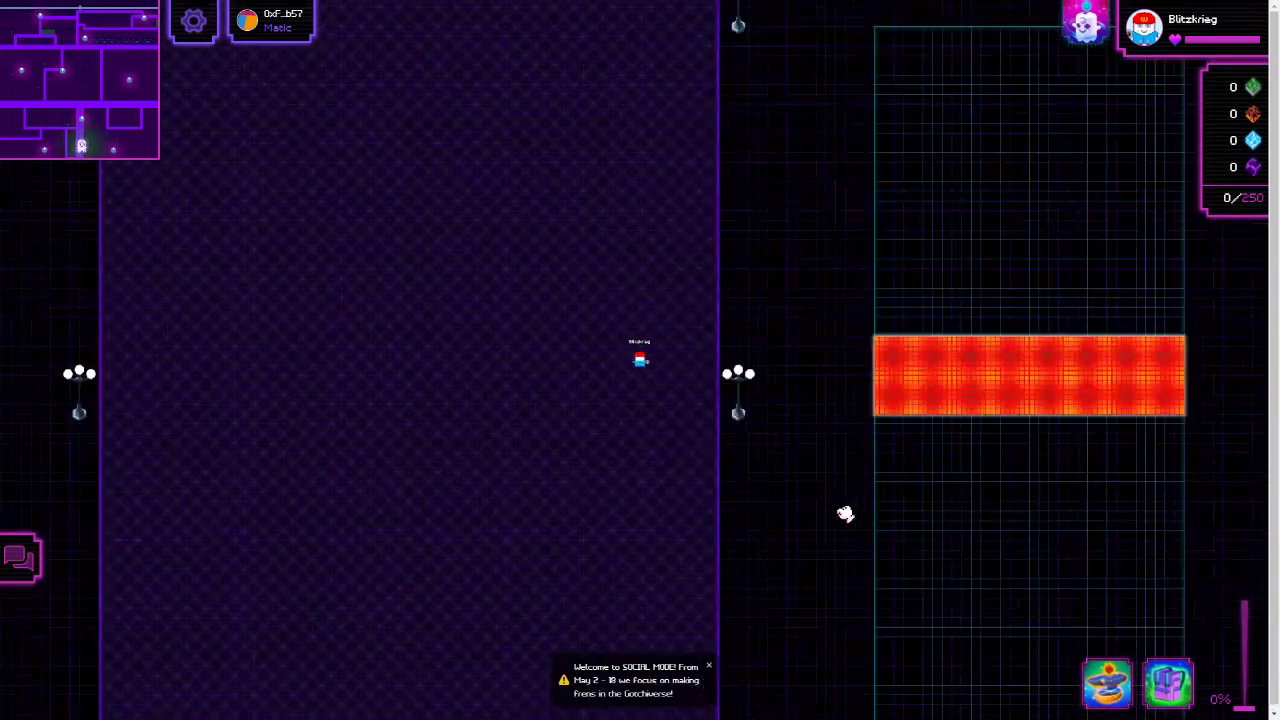
# Walk Blitzkrieg north along the purple road until just south of the alcove with the pink ringed structure
pyautogui.press('w')
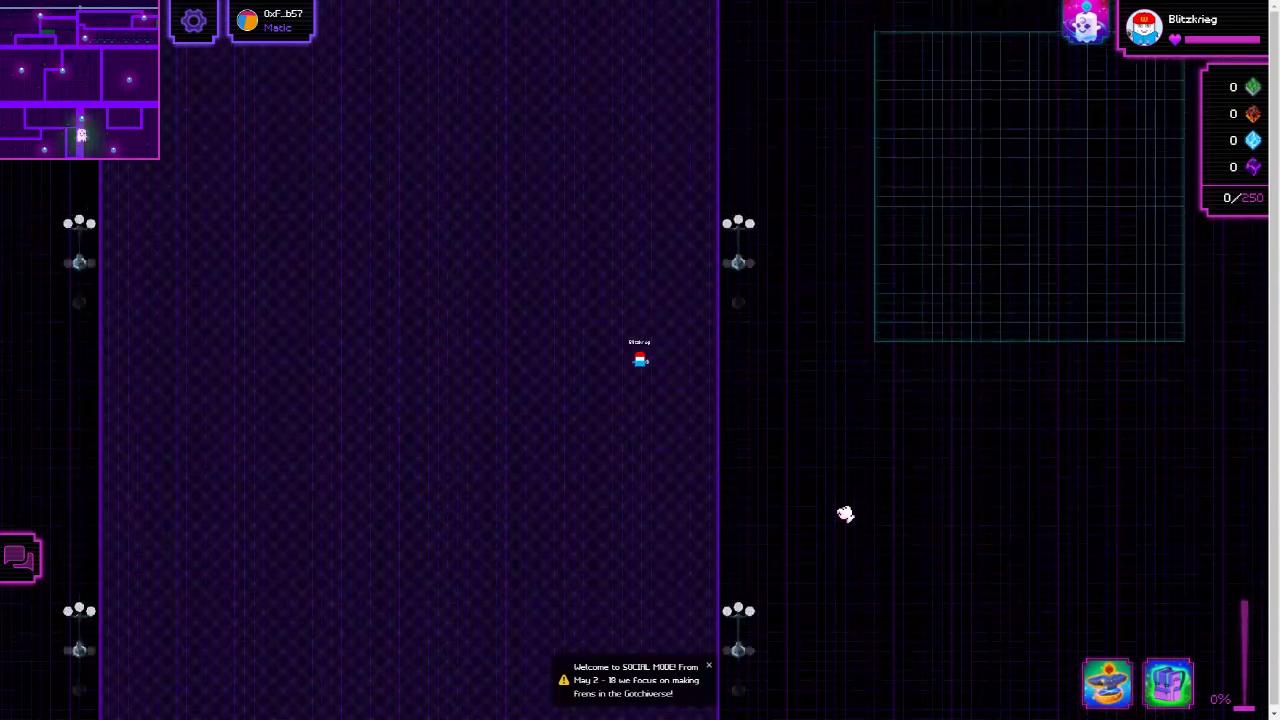
pyautogui.press('w')
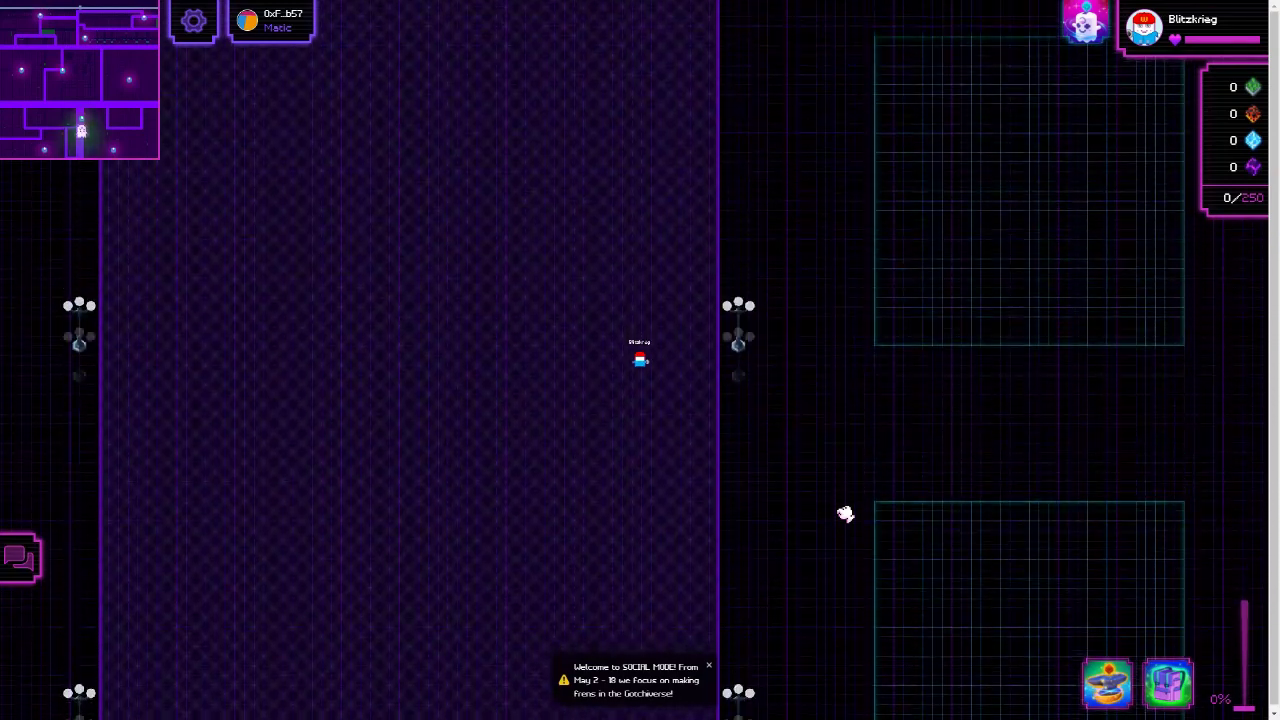
pyautogui.press('w')
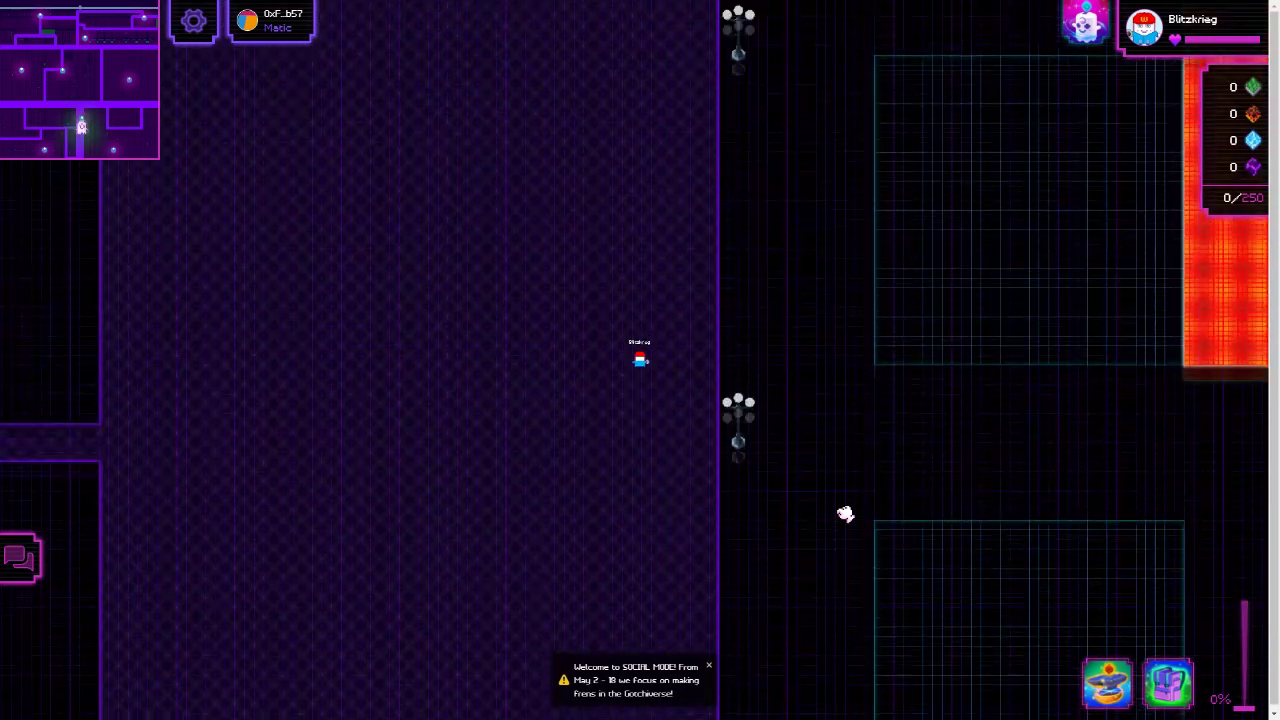
pyautogui.press('w')
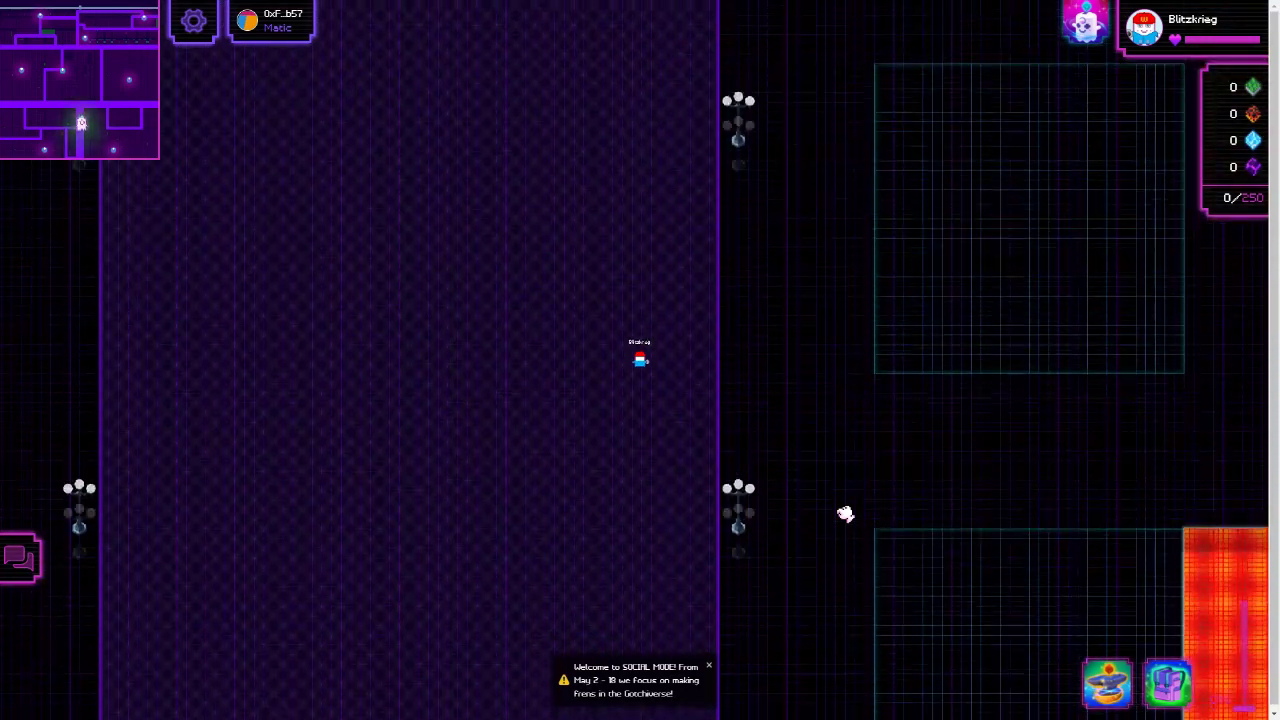
pyautogui.press('w')
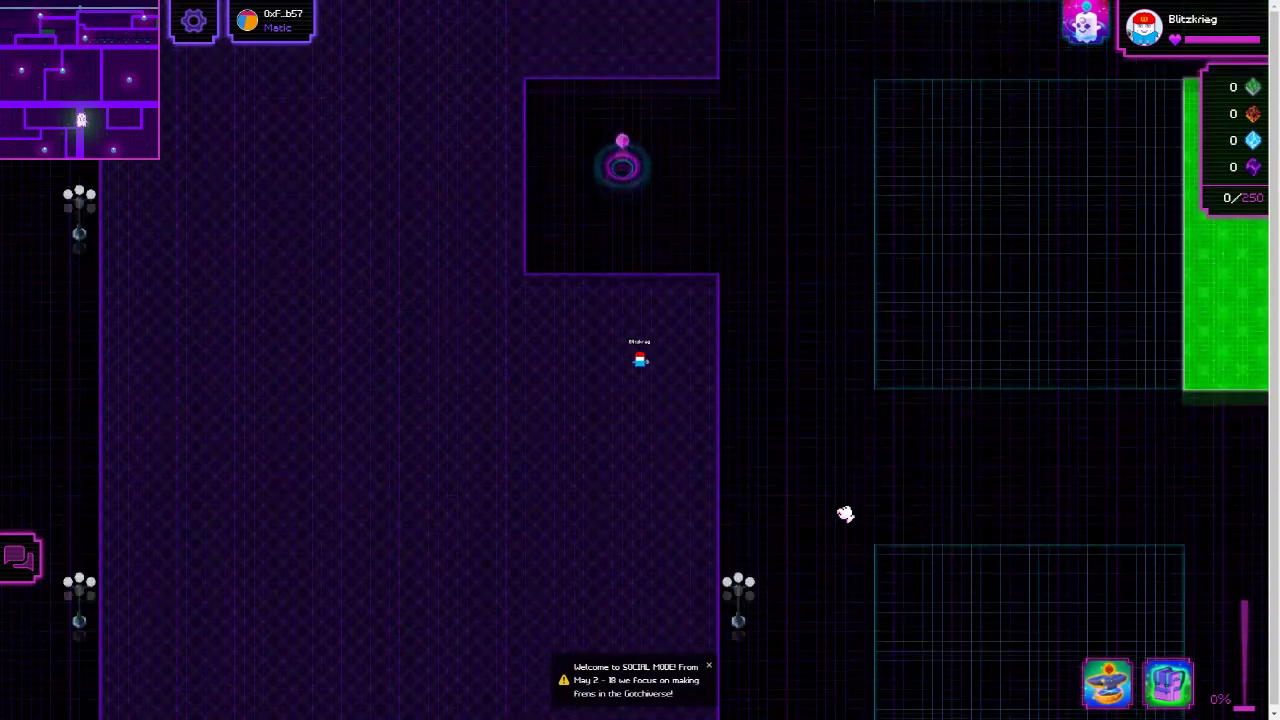
# Walk Blitzkrieg around the alcove's corner and east onto the pink ringed structure
pyautogui.press('a')
pyautogui.press('w')
pyautogui.press('d')
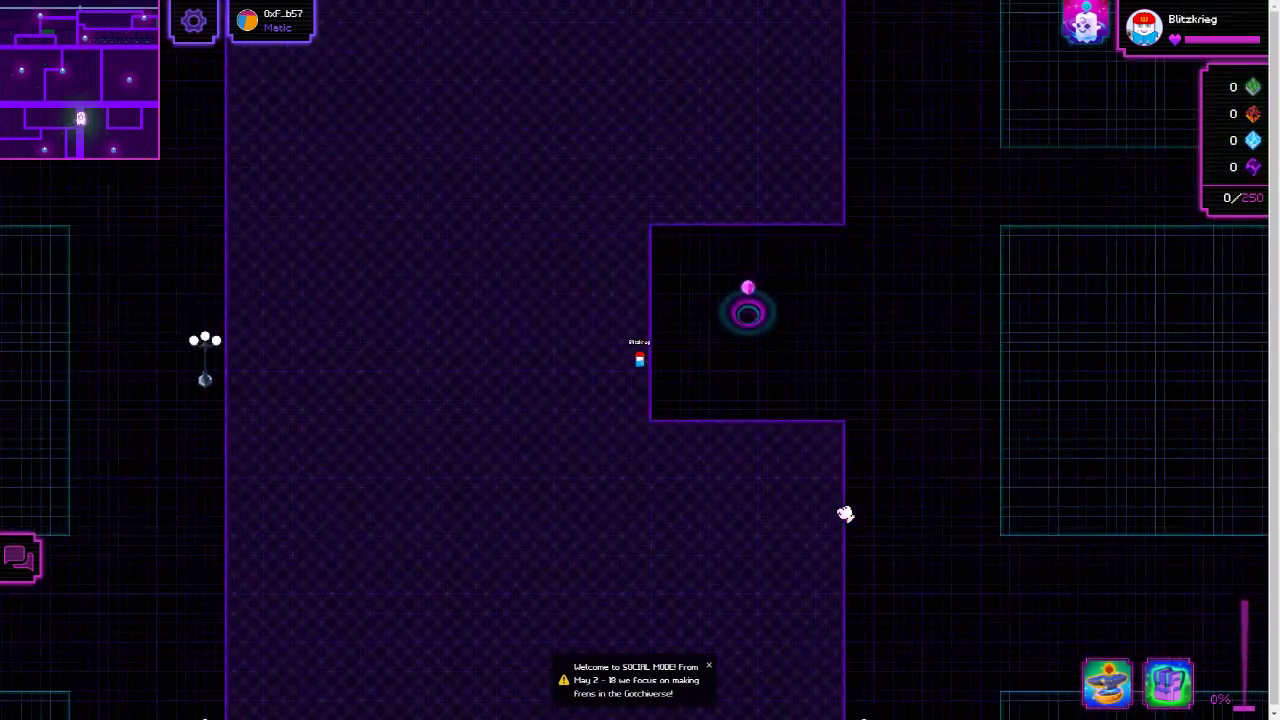
pyautogui.press('w')
pyautogui.press('w')
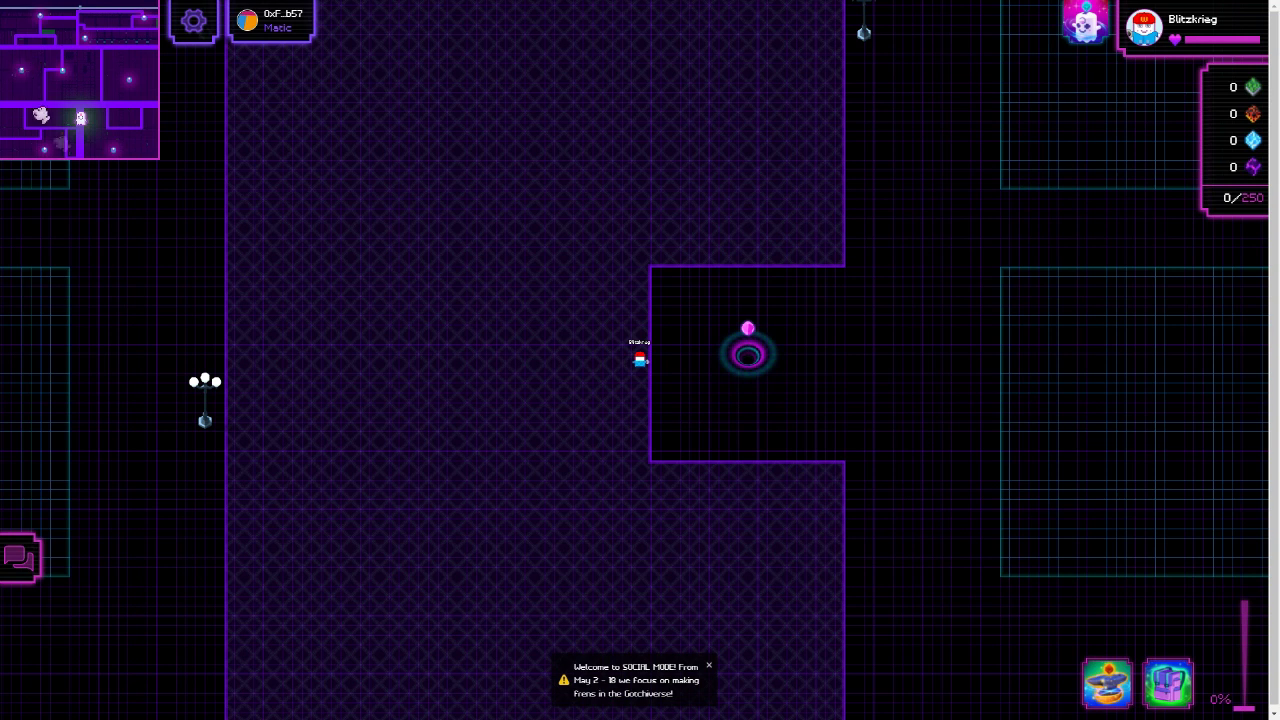
pyautogui.press('d')
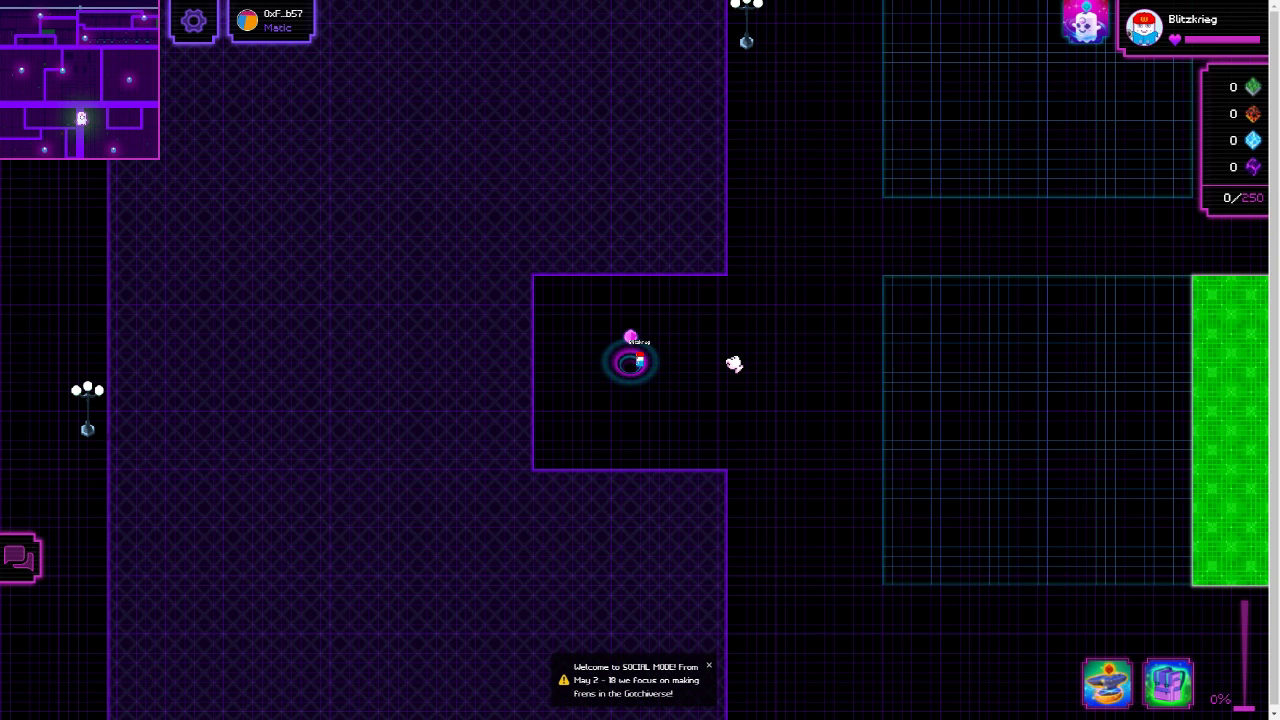
# Review the assets and lending details in the Gotchi's Pocket, close it and leave full screen
pyautogui.click(1090, 26)
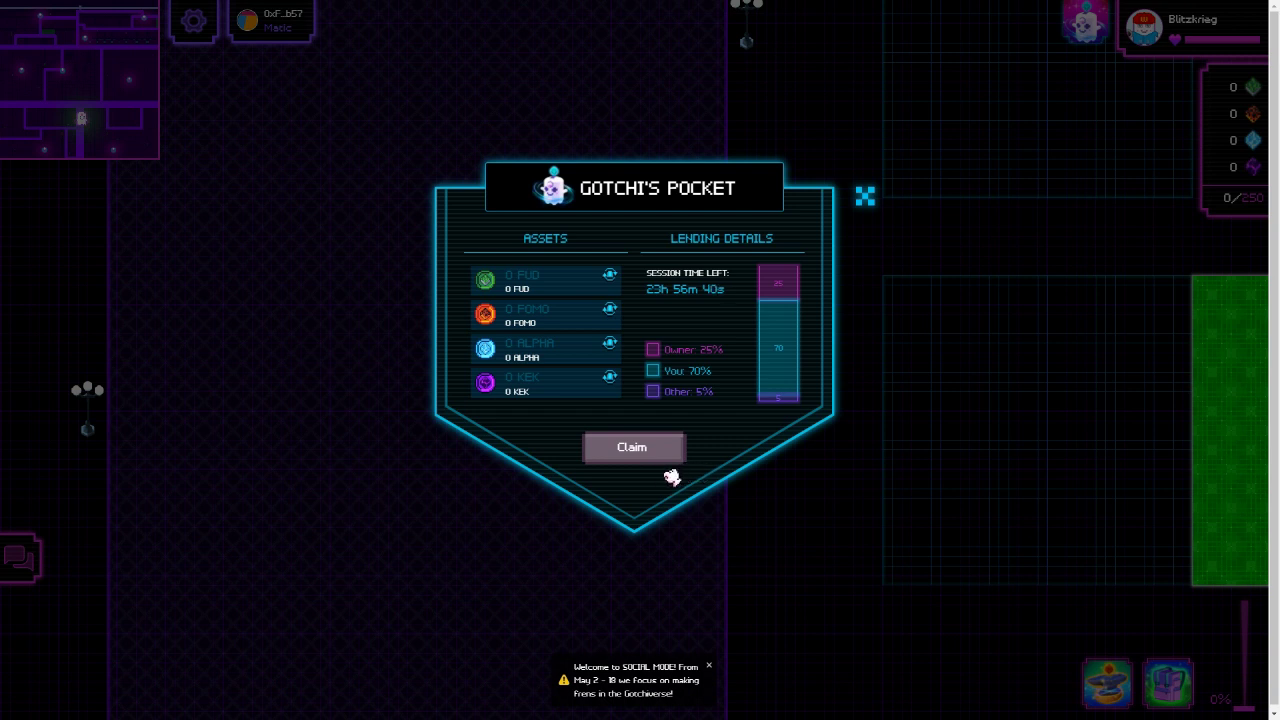
pyautogui.click(865, 197)
pyautogui.press('Escape')
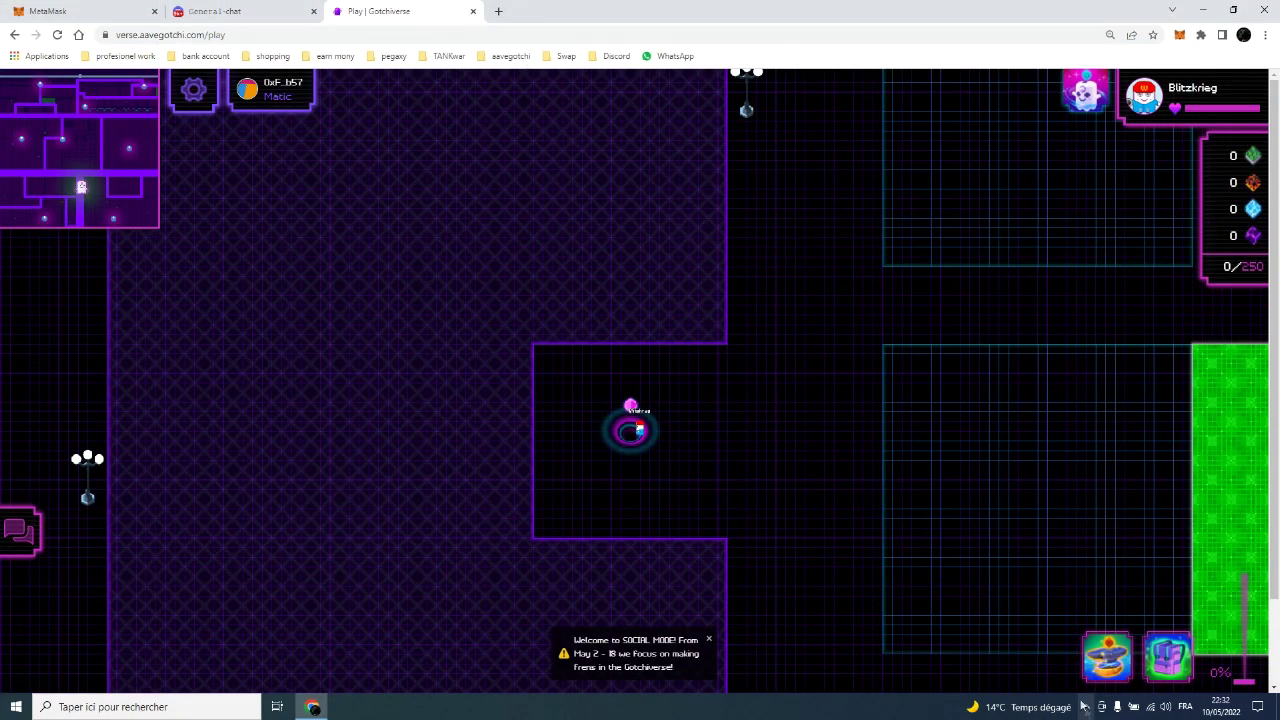
pyautogui.click(1085, 707)
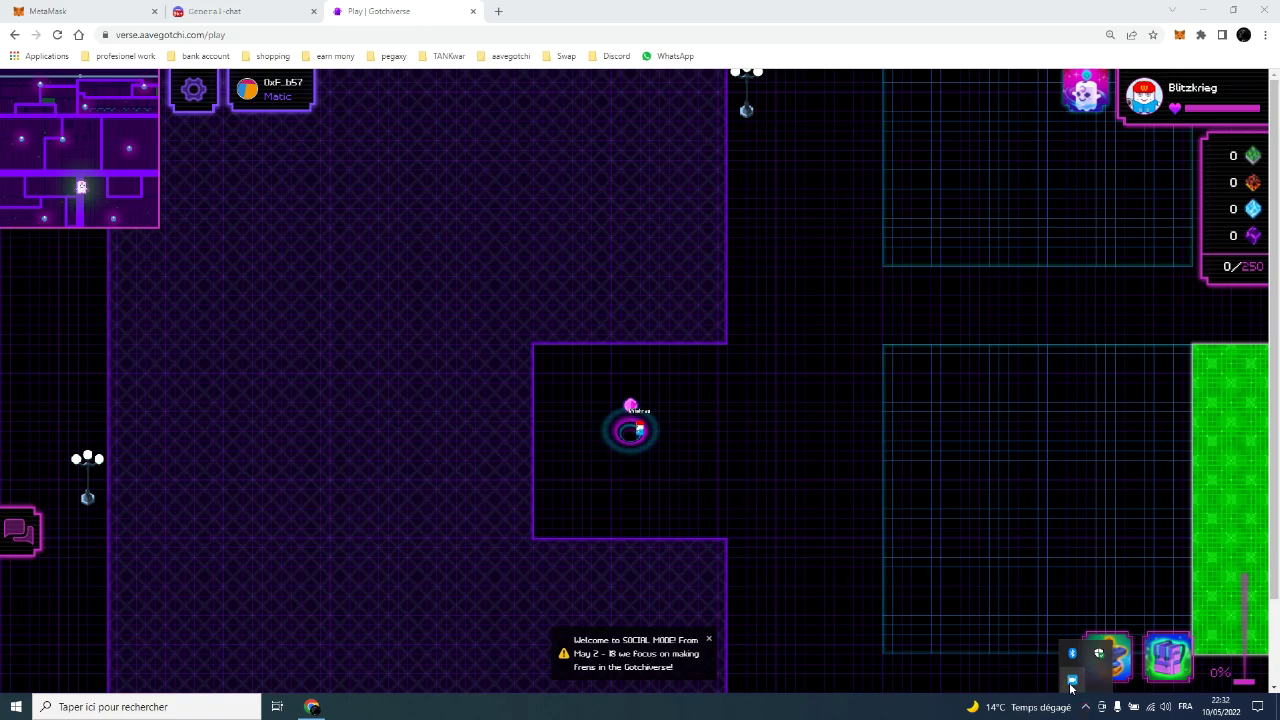